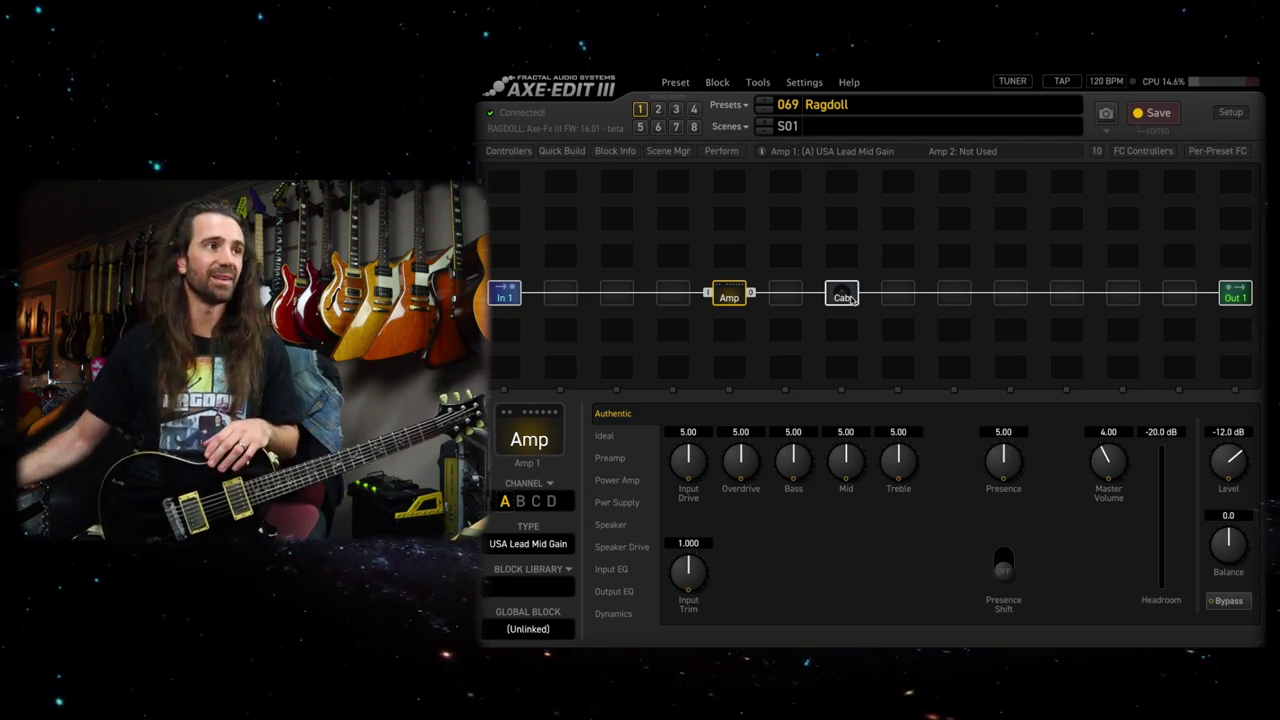
Look over the Cab block's main and preamp pages, then go back to the Amp block.
click(846, 298)
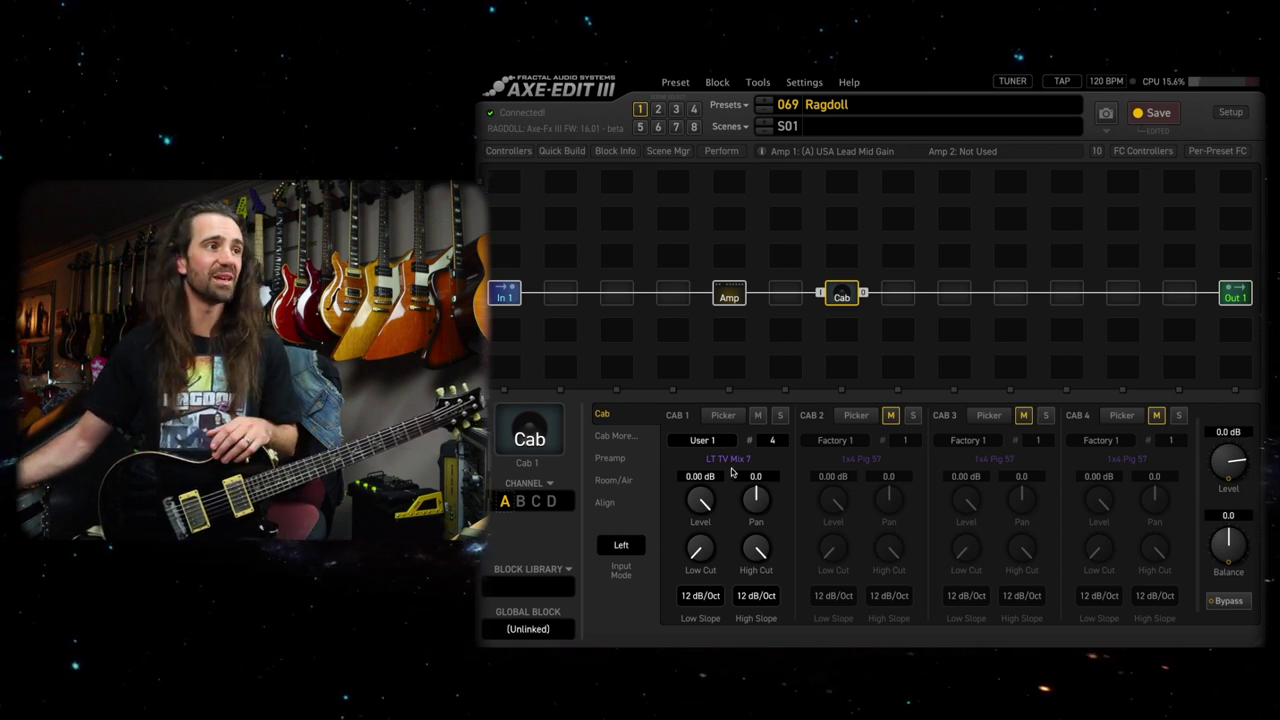
click(612, 459)
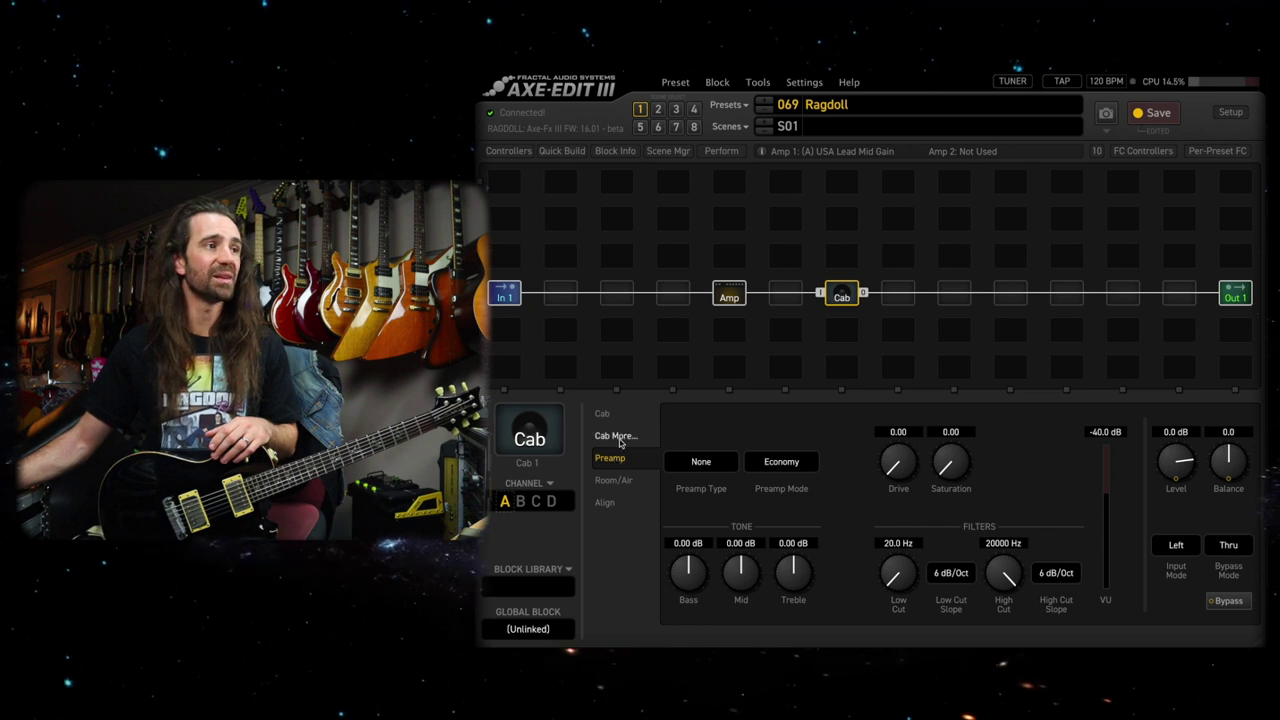
click(604, 414)
click(730, 296)
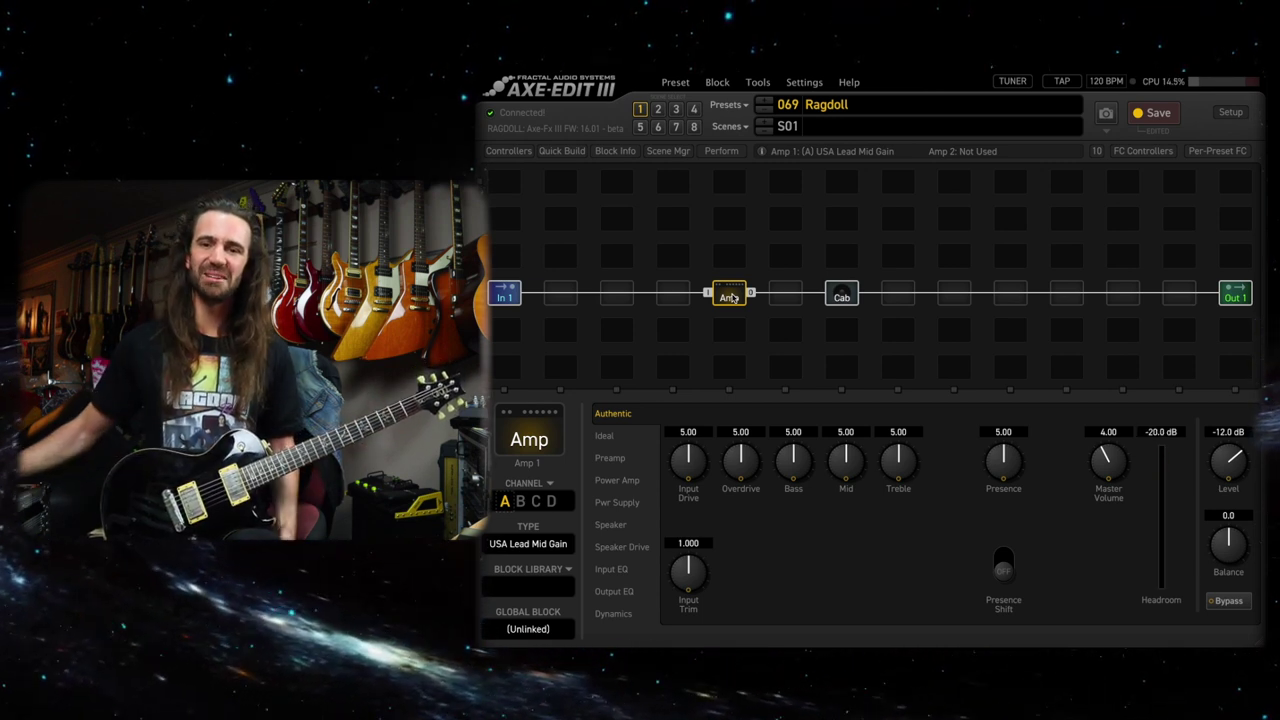
On the Amp's Authentic page, set Mid to 1.77, Treble to 8 and Presence to 1.02.
click(608, 456)
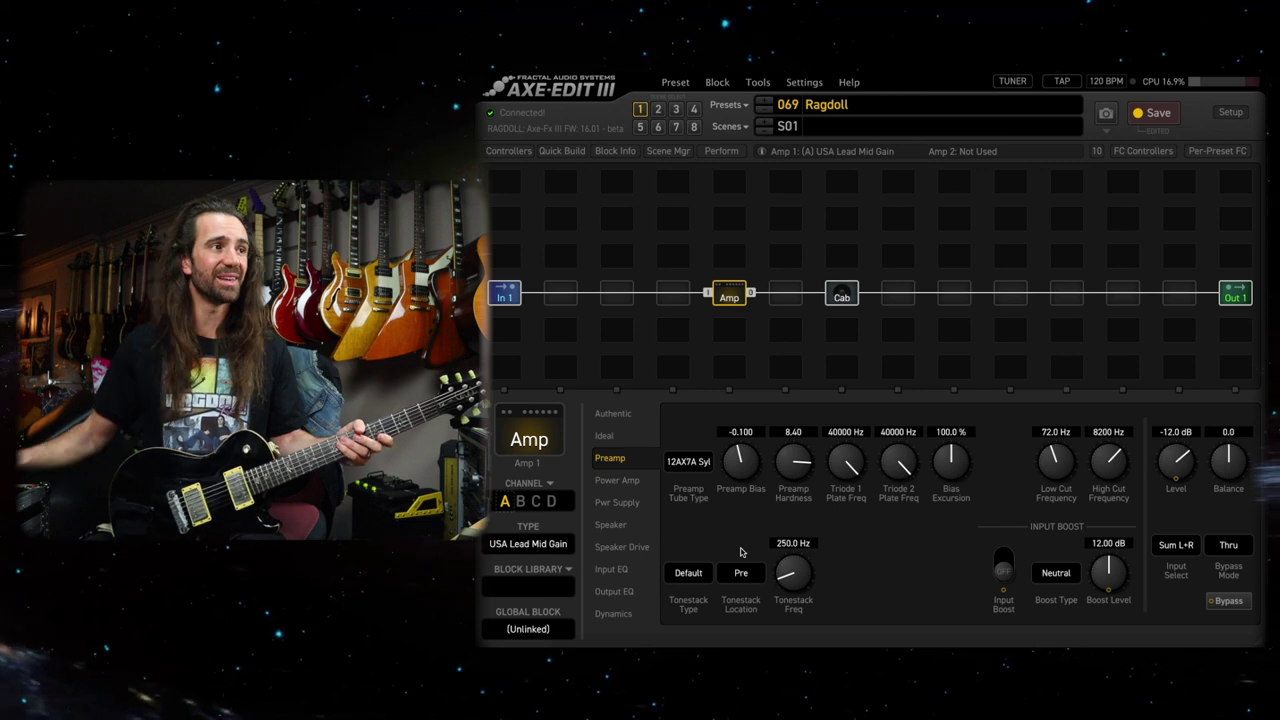
click(613, 413)
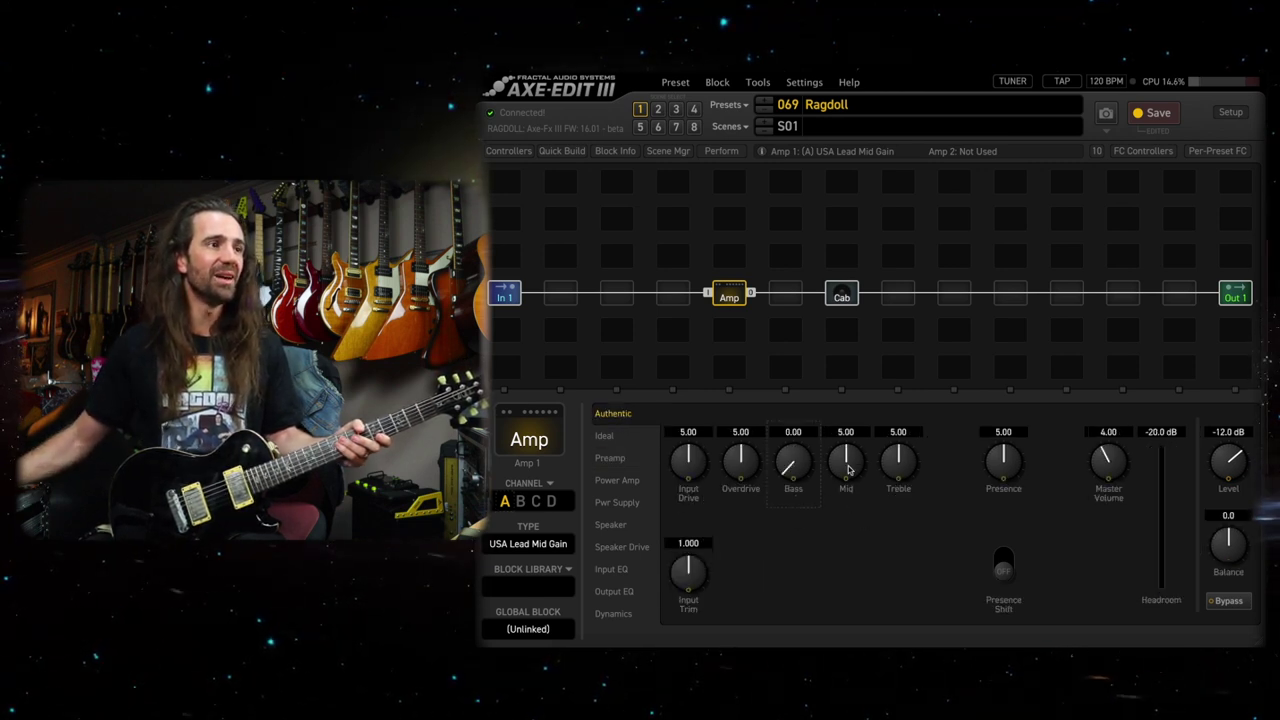
drag(849, 462, 806, 531)
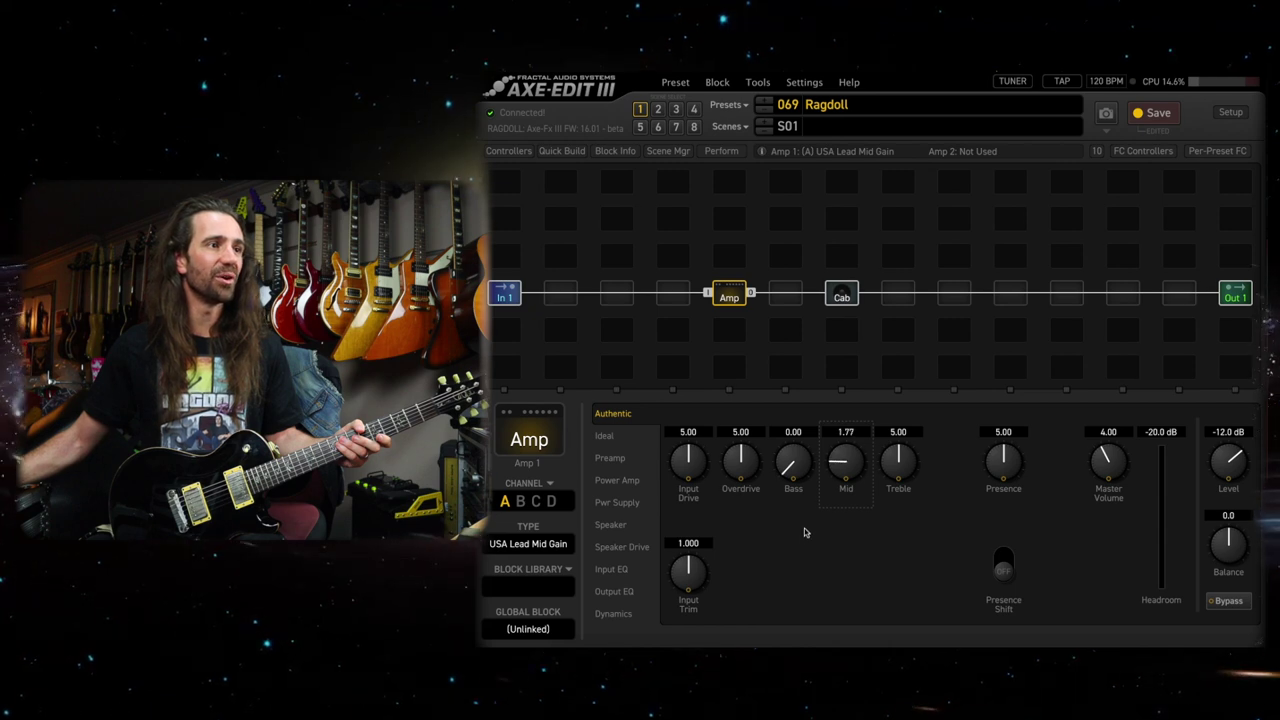
drag(892, 472, 926, 406)
drag(996, 459, 961, 556)
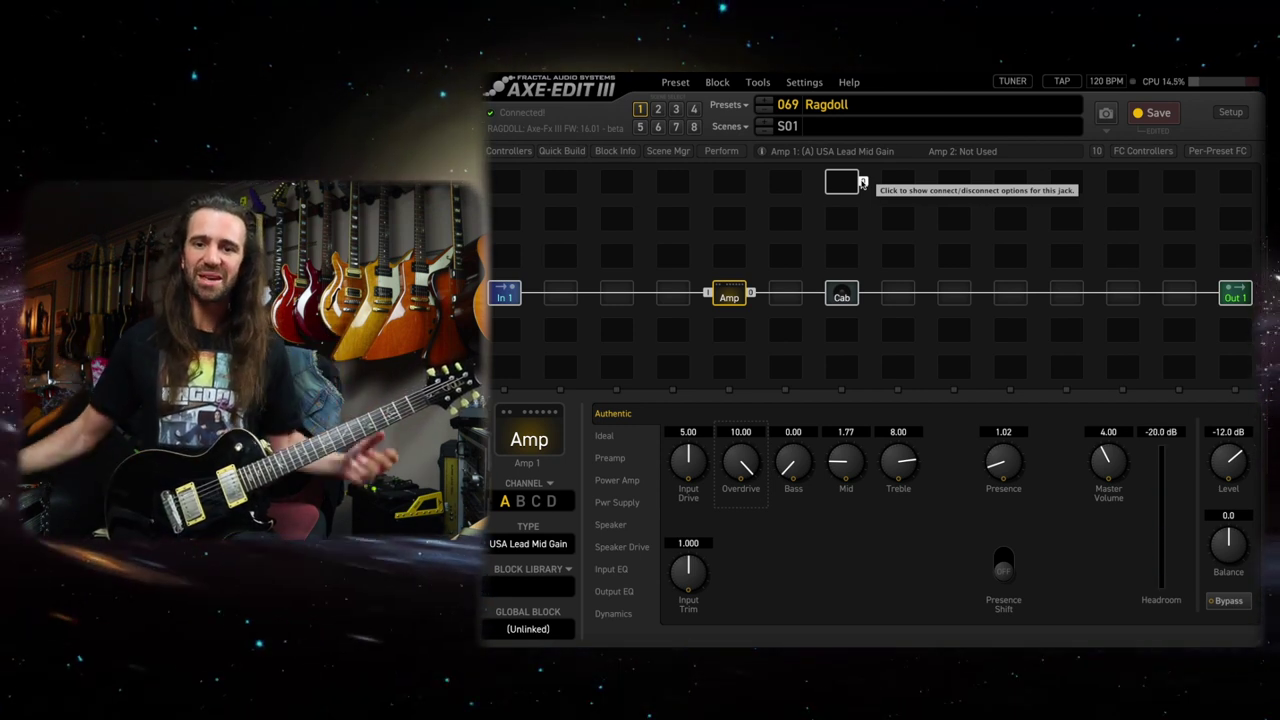
In the Amp's Output EQ, set the 80 Hz band to +6 dB and 240 Hz to -3 dB.
click(614, 591)
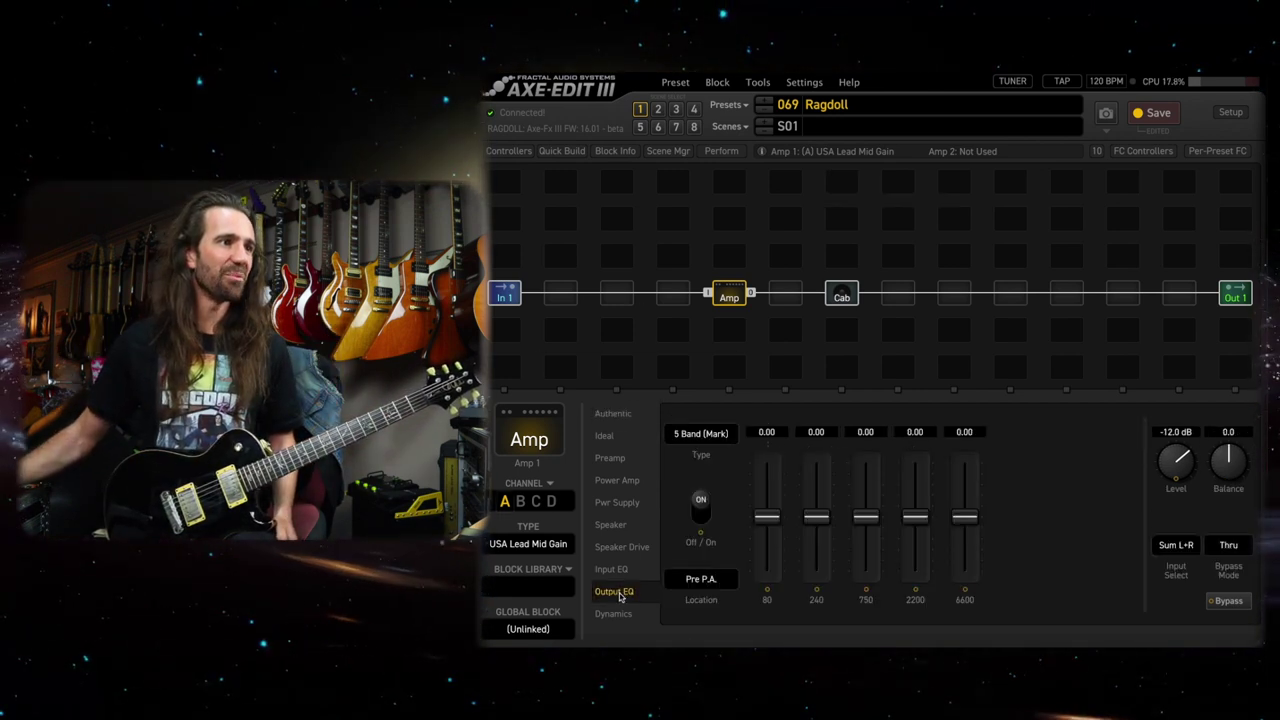
double_click(767, 432)
text(6)
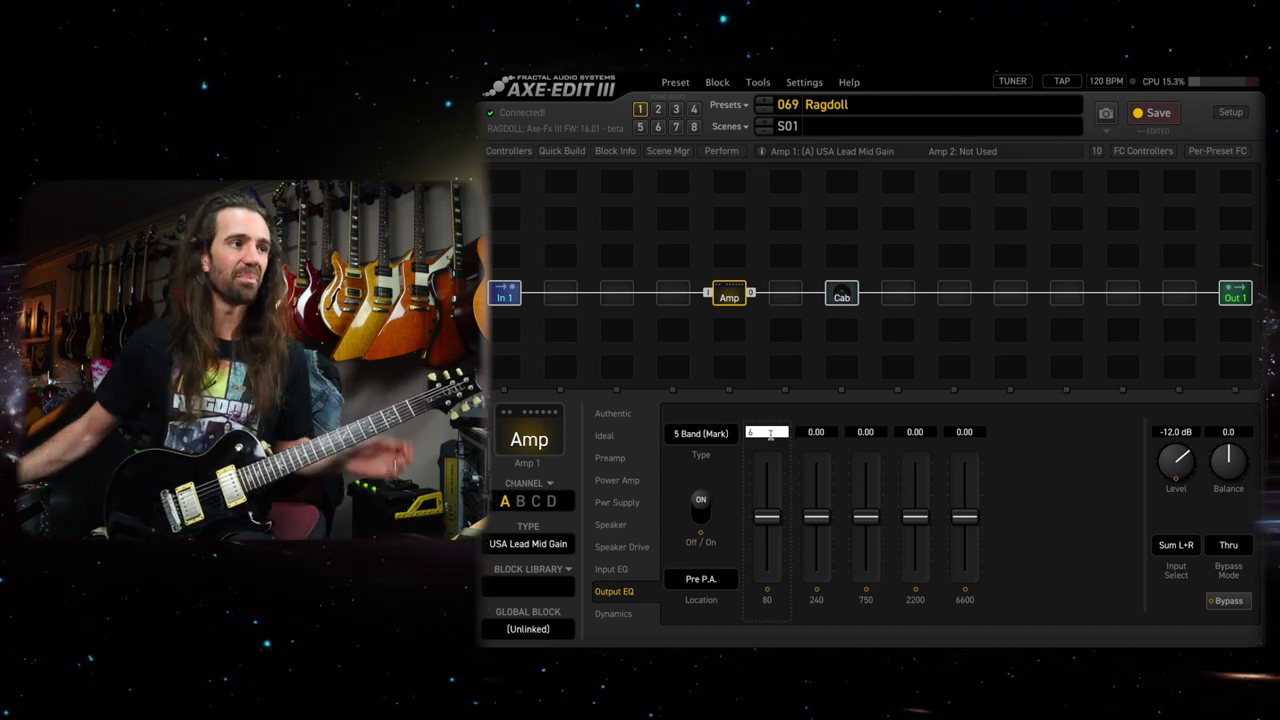
key(BackSpace)
text(4)
key(Return)
double_click(816, 432)
text(-3)
key(Return)
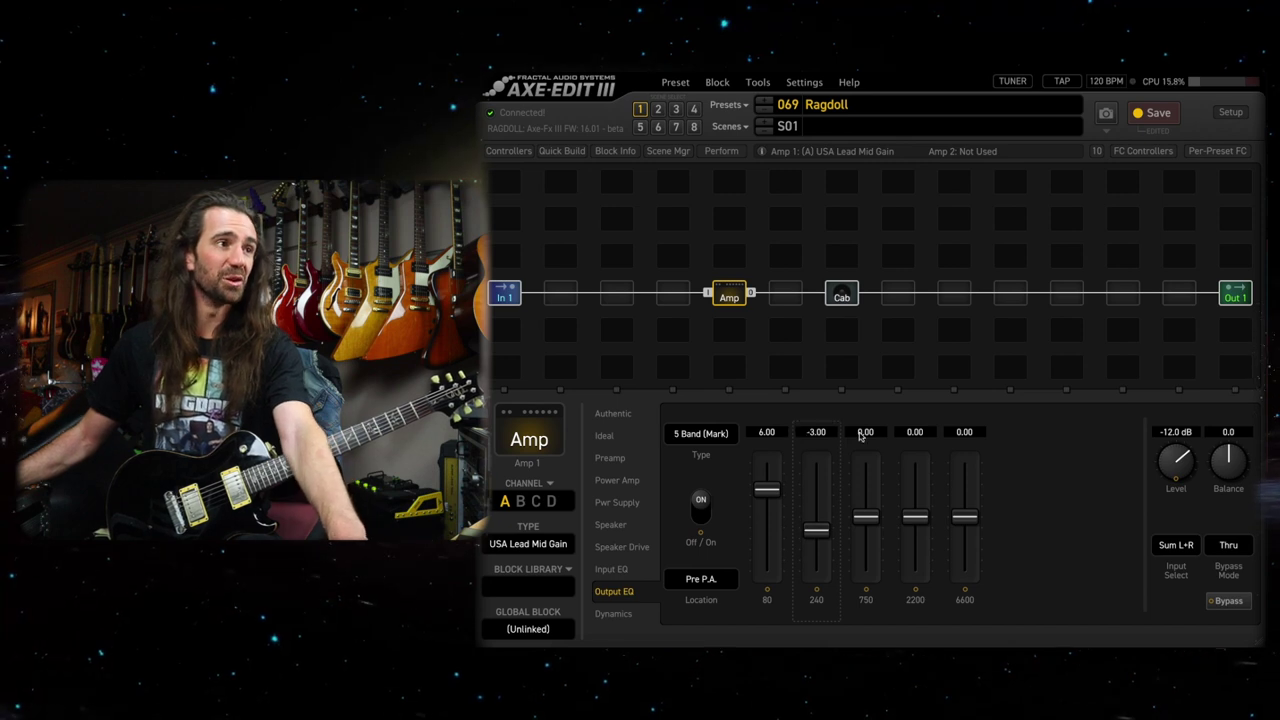
Set the 750 Hz band to -6 dB and the 2200 Hz band to +2 dB.
double_click(872, 432)
text(-6)
key(Return)
double_click(912, 432)
text(2)
key(Return)
click(615, 413)
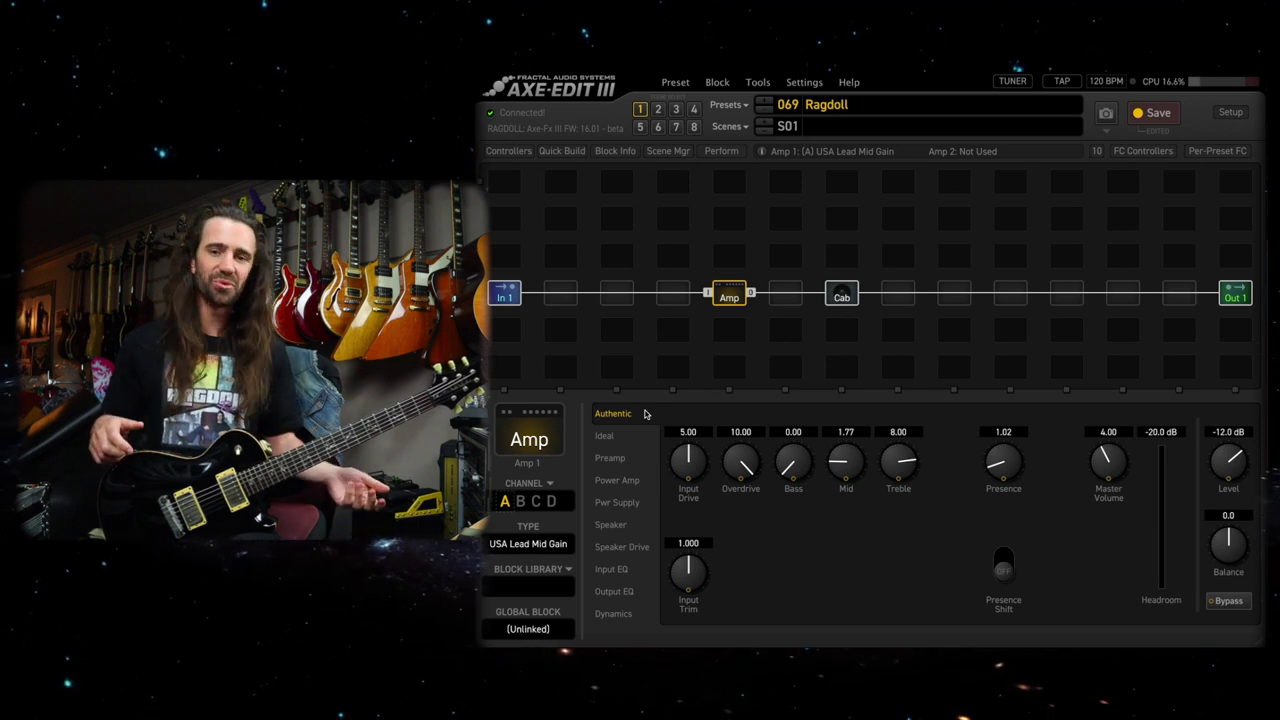
On the Amp's Preamp page, set Low Cut Frequency to 250 Hz.
click(636, 462)
double_click(1058, 432)
text(250)
key(Return)
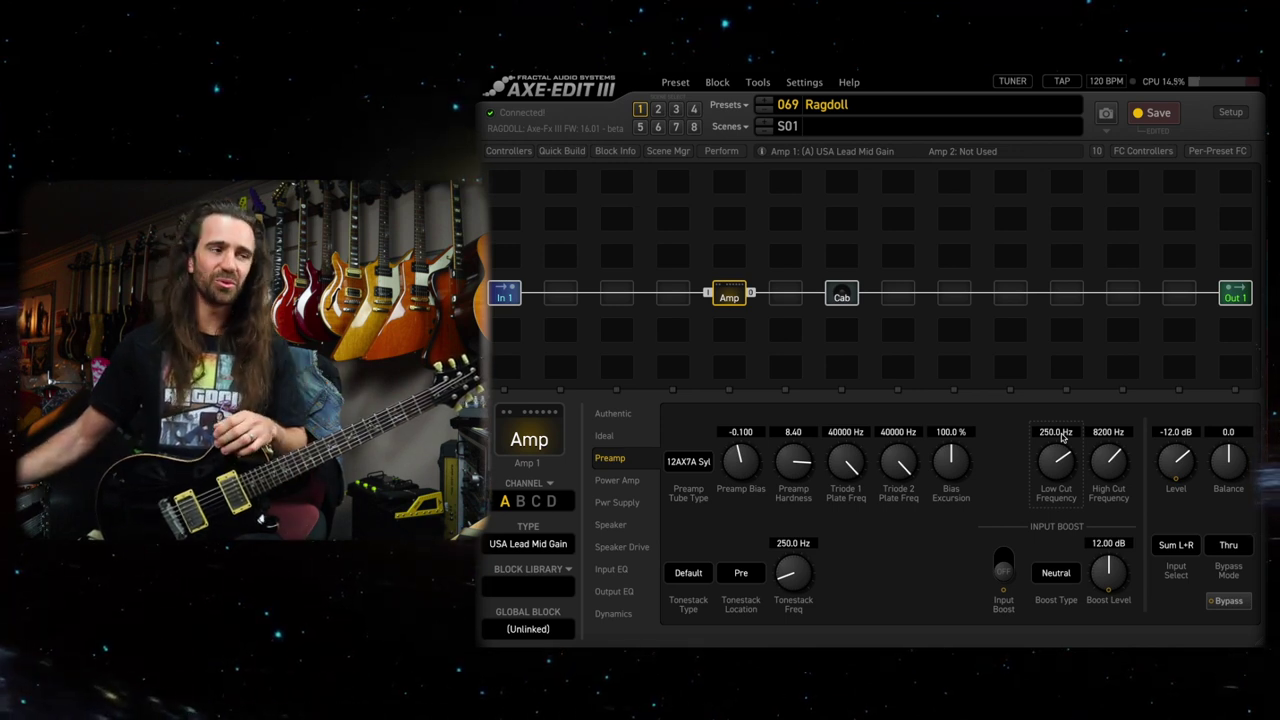
On the Amp's Speaker Drive page, set Speaker Compression to 3.00.
click(618, 549)
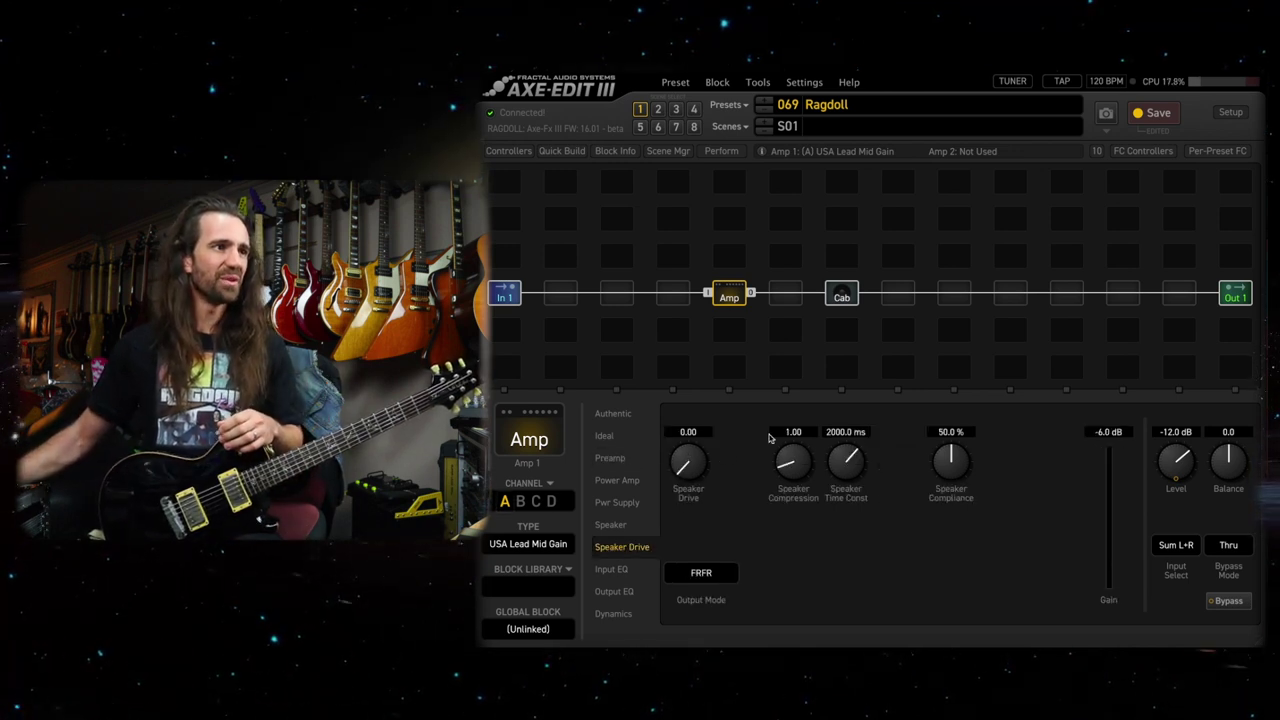
click(790, 432)
key(Return)
On the Speaker page, choose the 4x12 5153 speaker impedance curve.
click(610, 524)
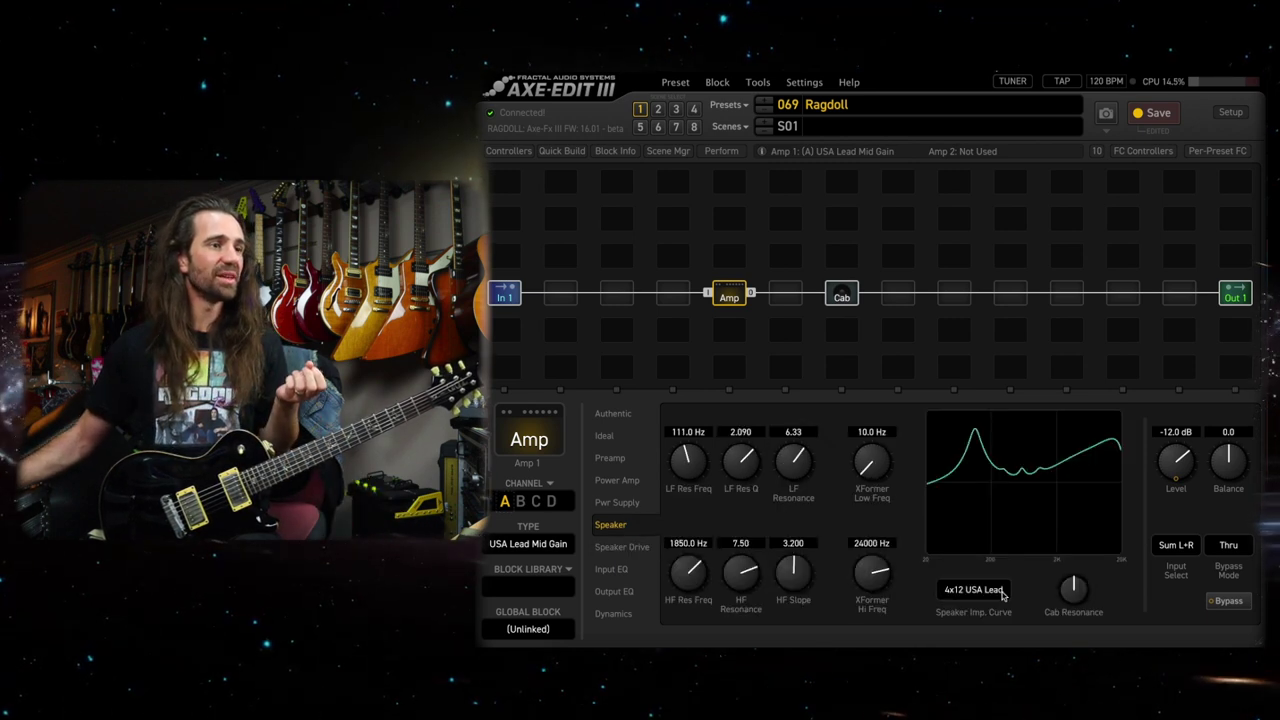
click(968, 586)
click(706, 381)
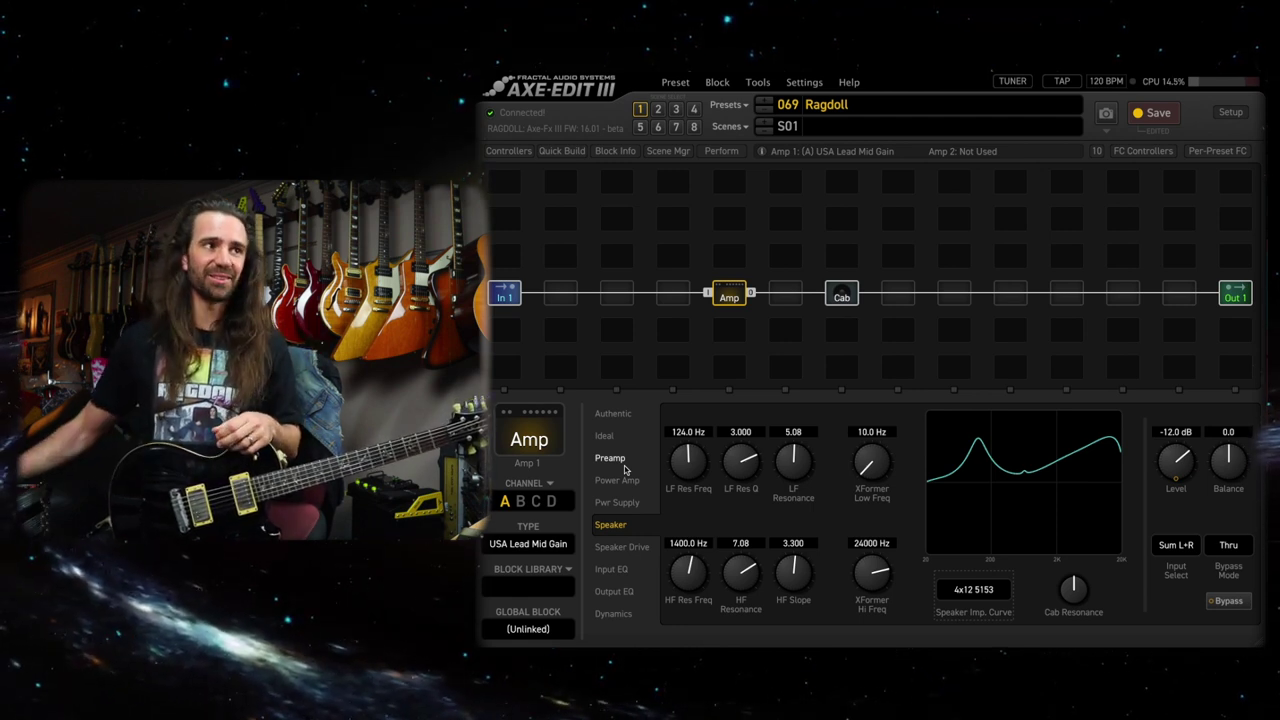
Insert Parametric EQ 1 in the empty slot after the Cab.
click(896, 298)
right_click(894, 301)
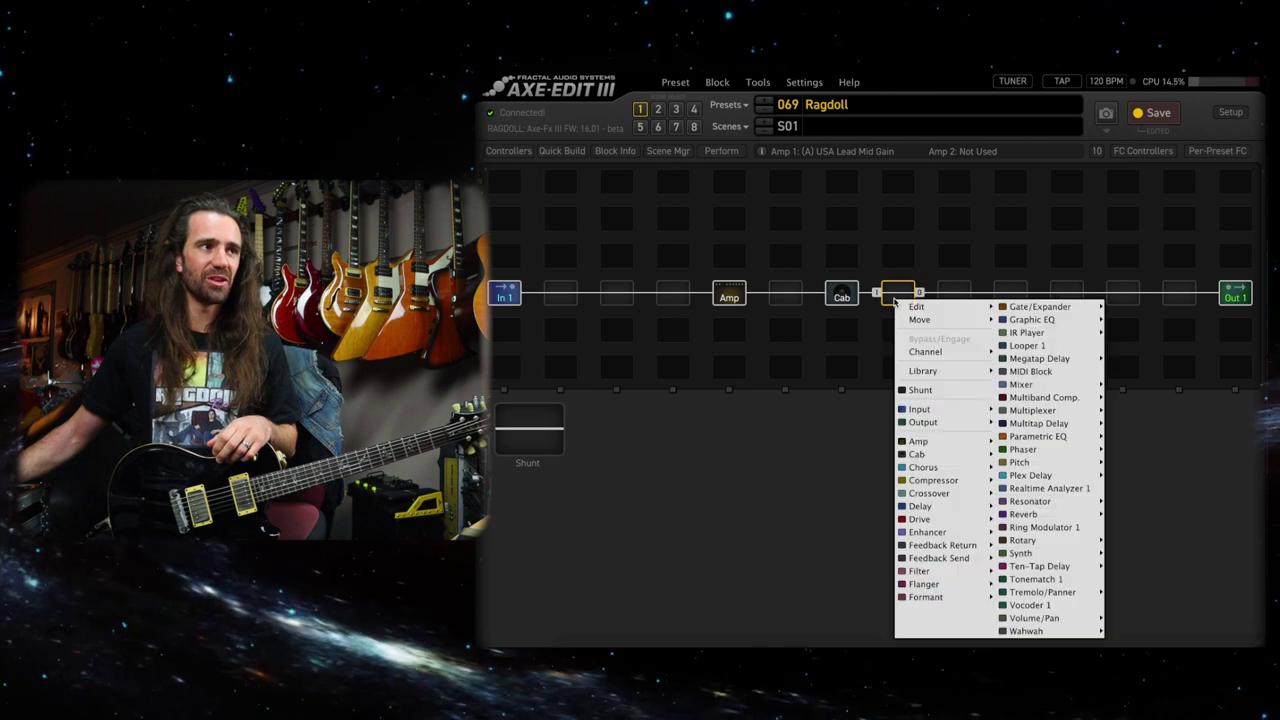
mouse_move(1066, 440)
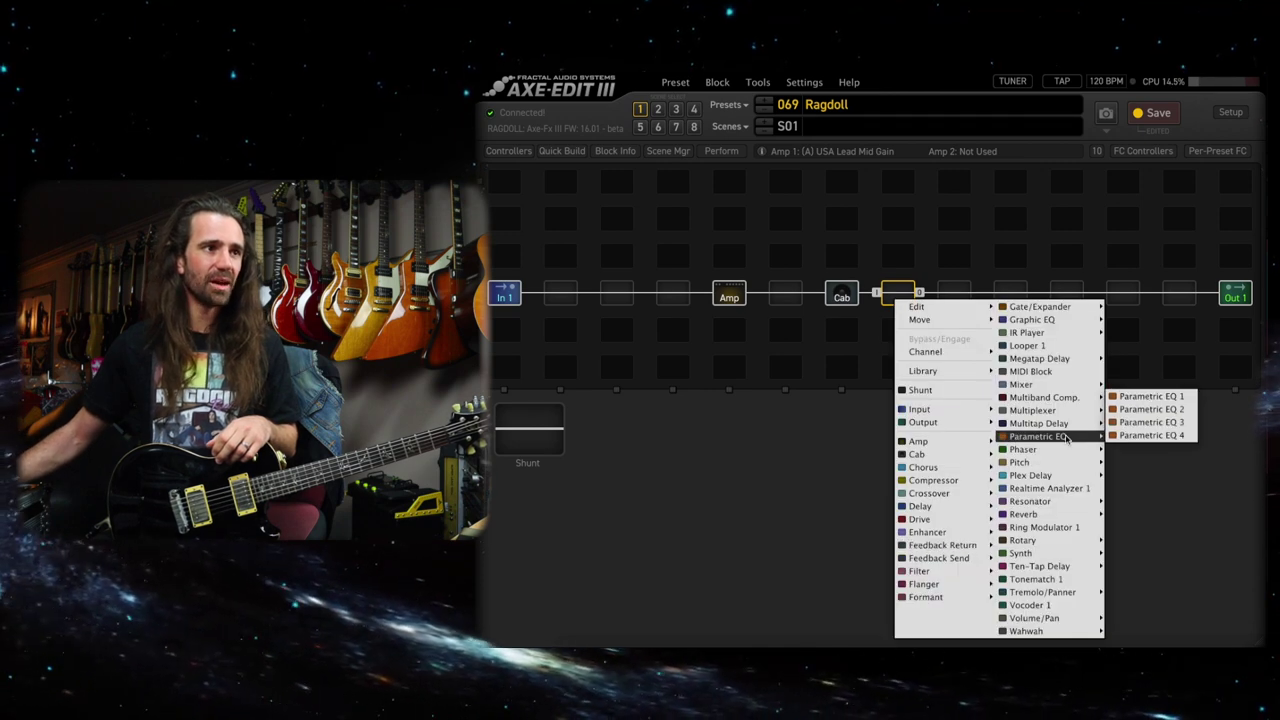
click(1150, 396)
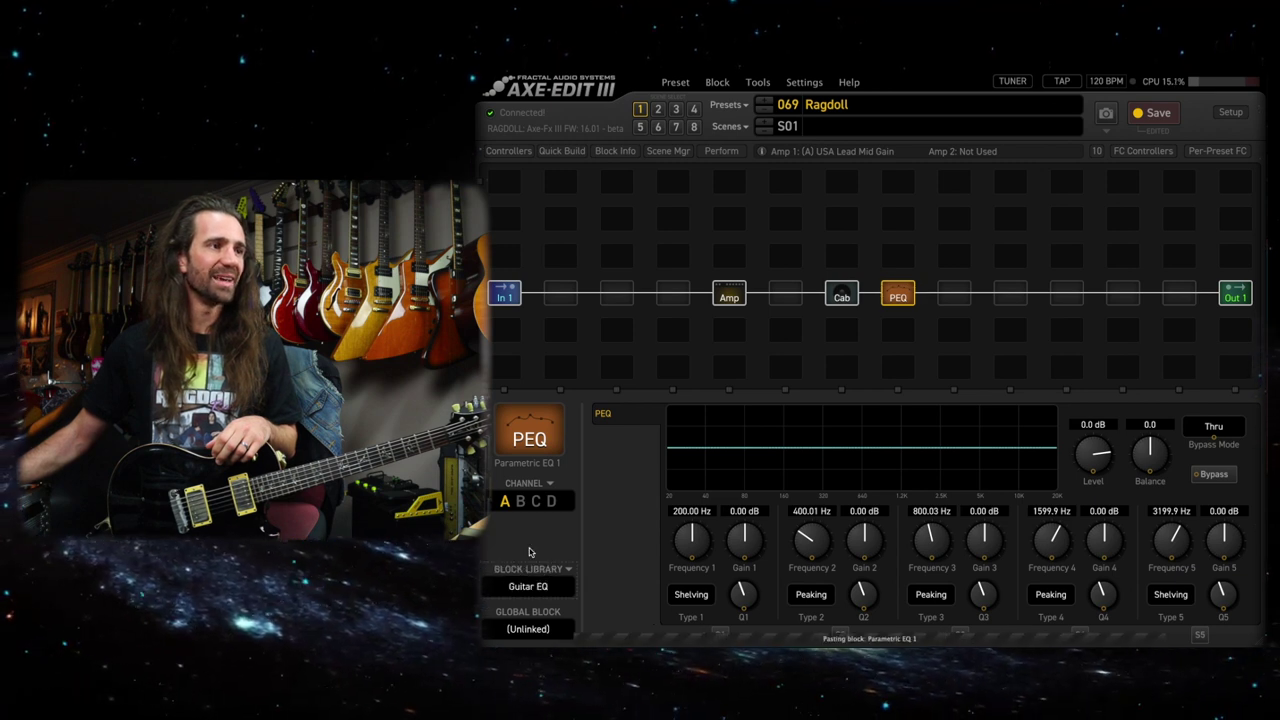
Set the PEQ's Frequency 1 to 80 Hz and Frequency 5 to 6500 Hz.
double_click(688, 510)
text(80)
key(Return)
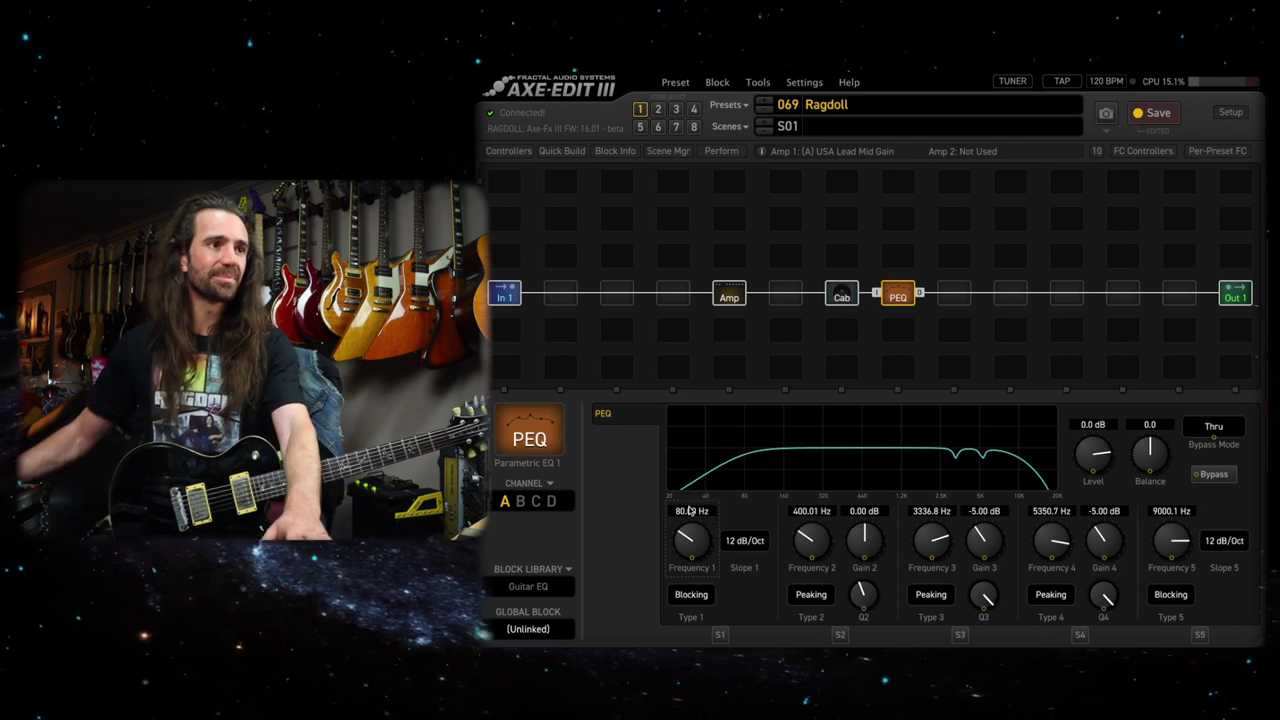
double_click(1170, 511)
text(6500)
key(Return)
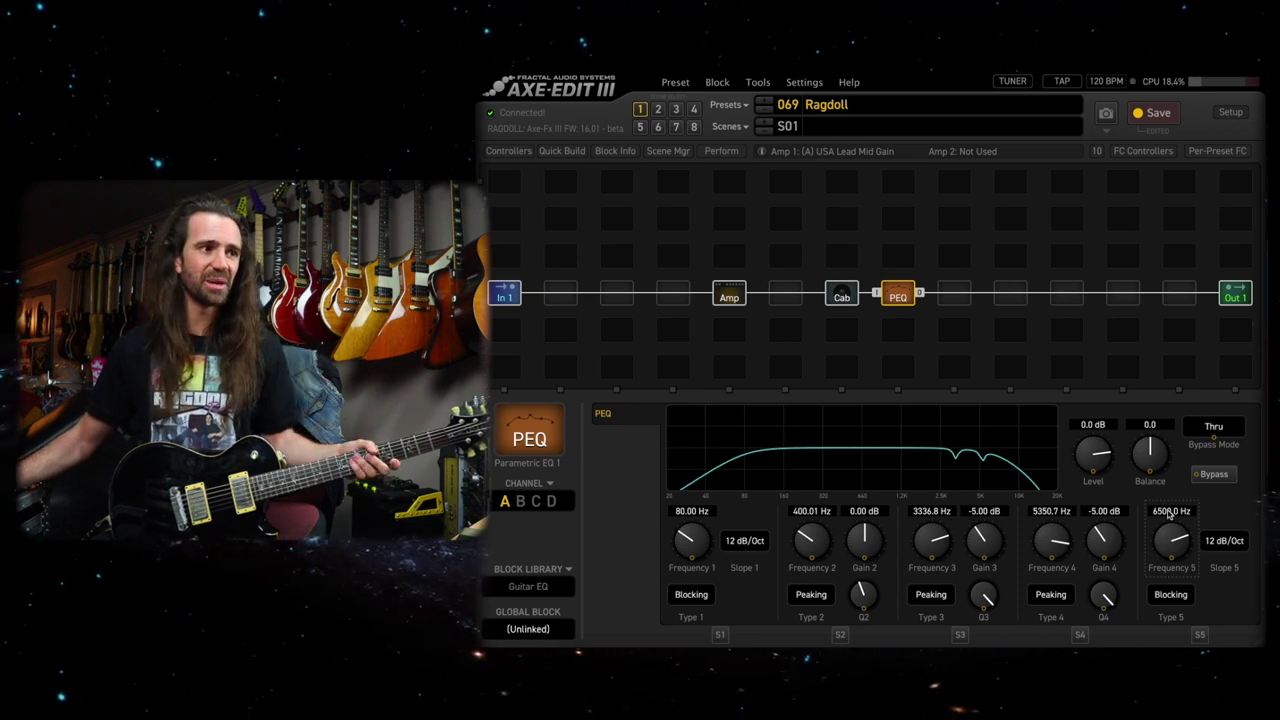
click(961, 635)
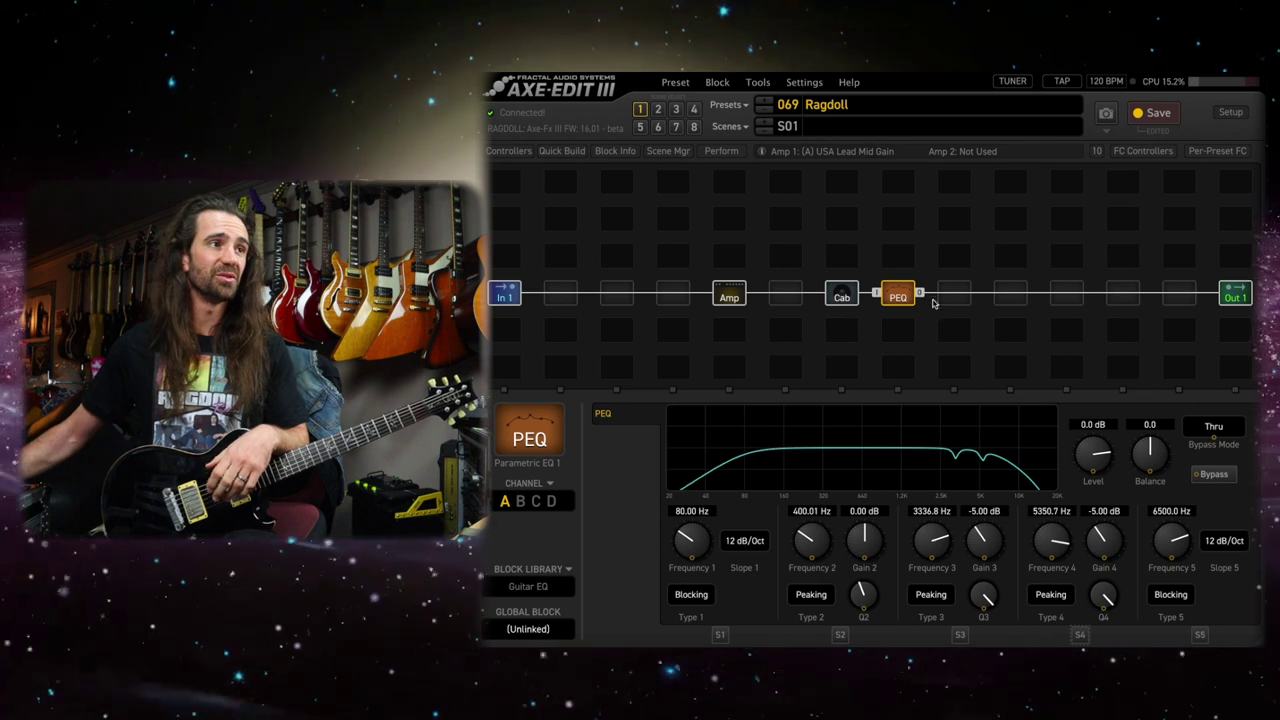
Insert Multiband Comp. 1 after the PEQ and load the Tight MBC library preset.
click(945, 294)
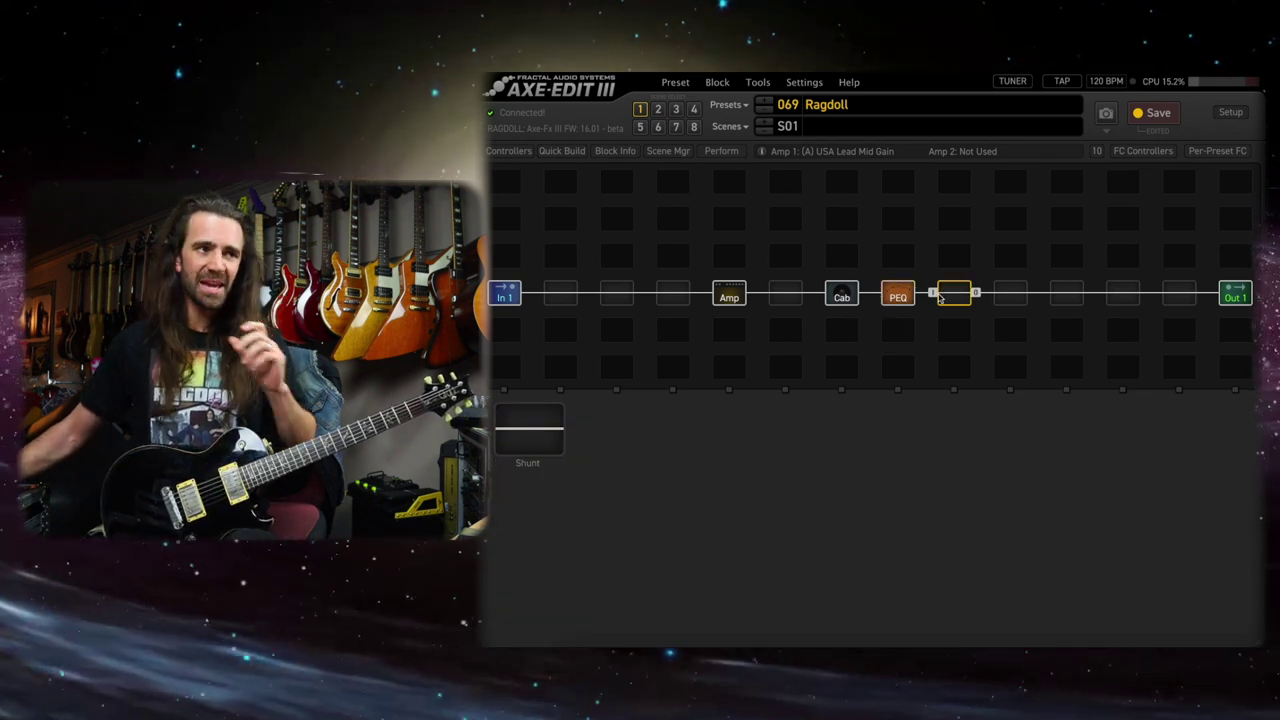
right_click(941, 297)
mouse_move(1092, 392)
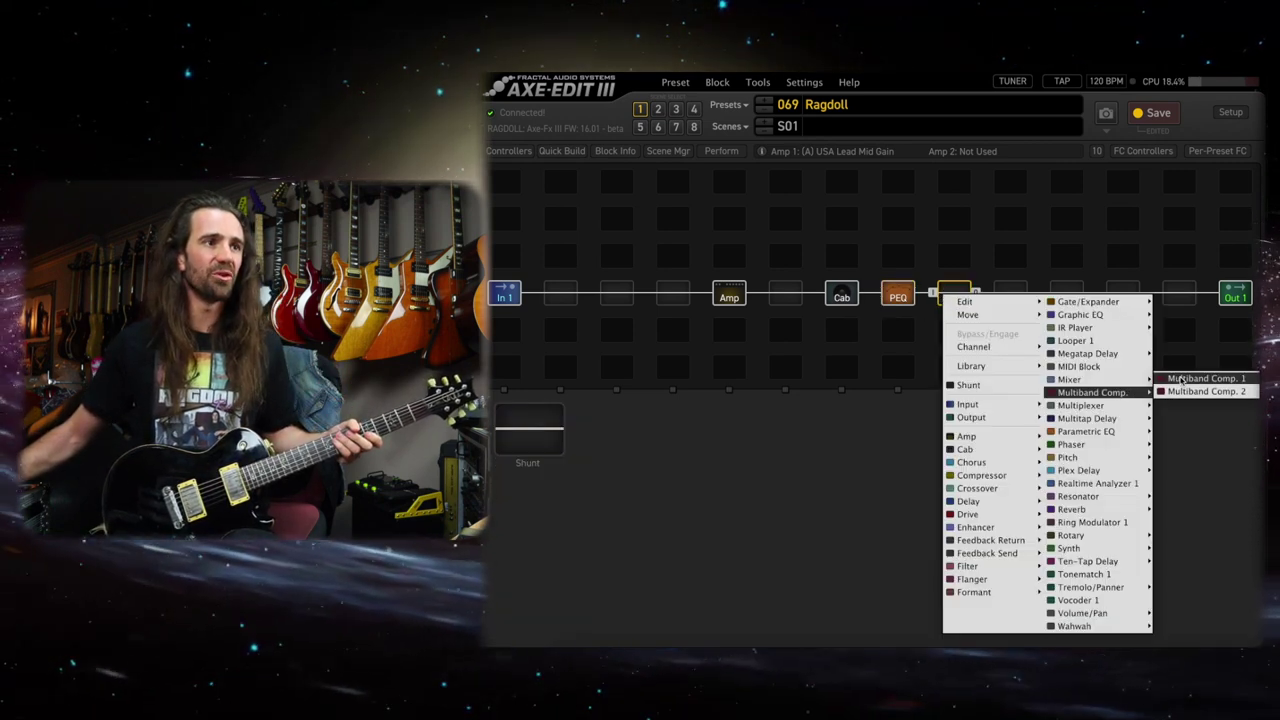
click(1182, 378)
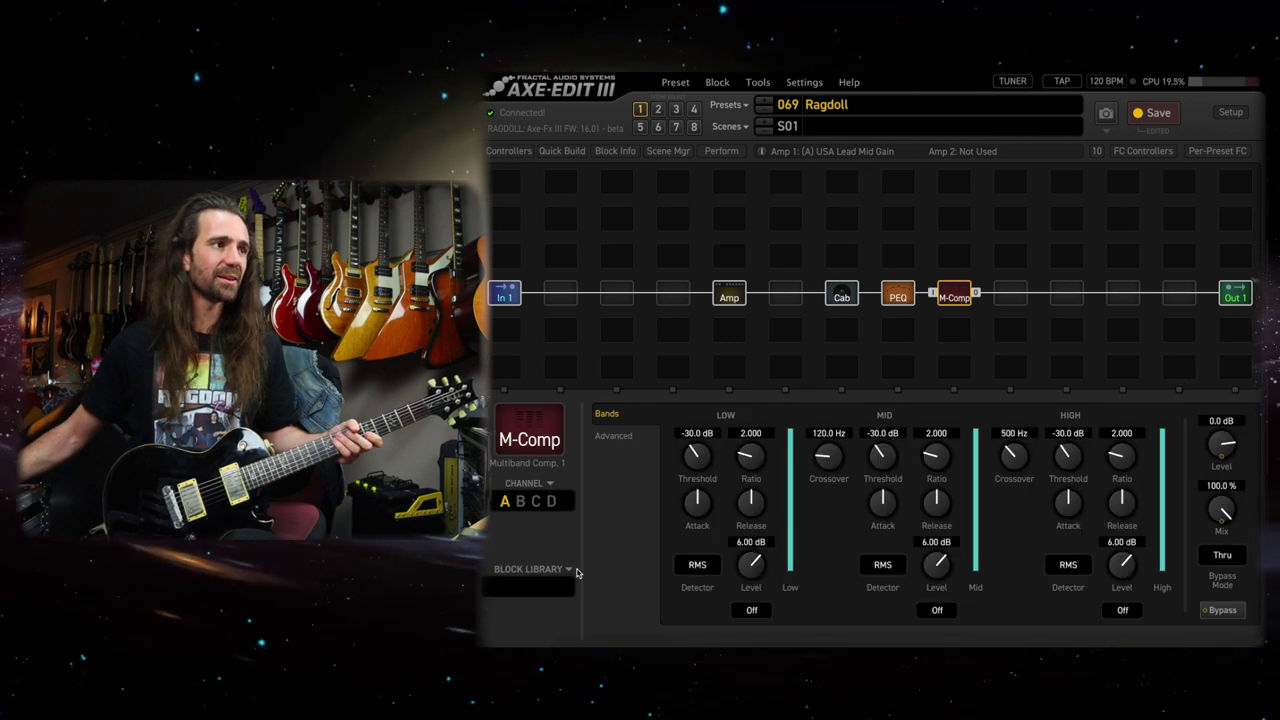
click(520, 603)
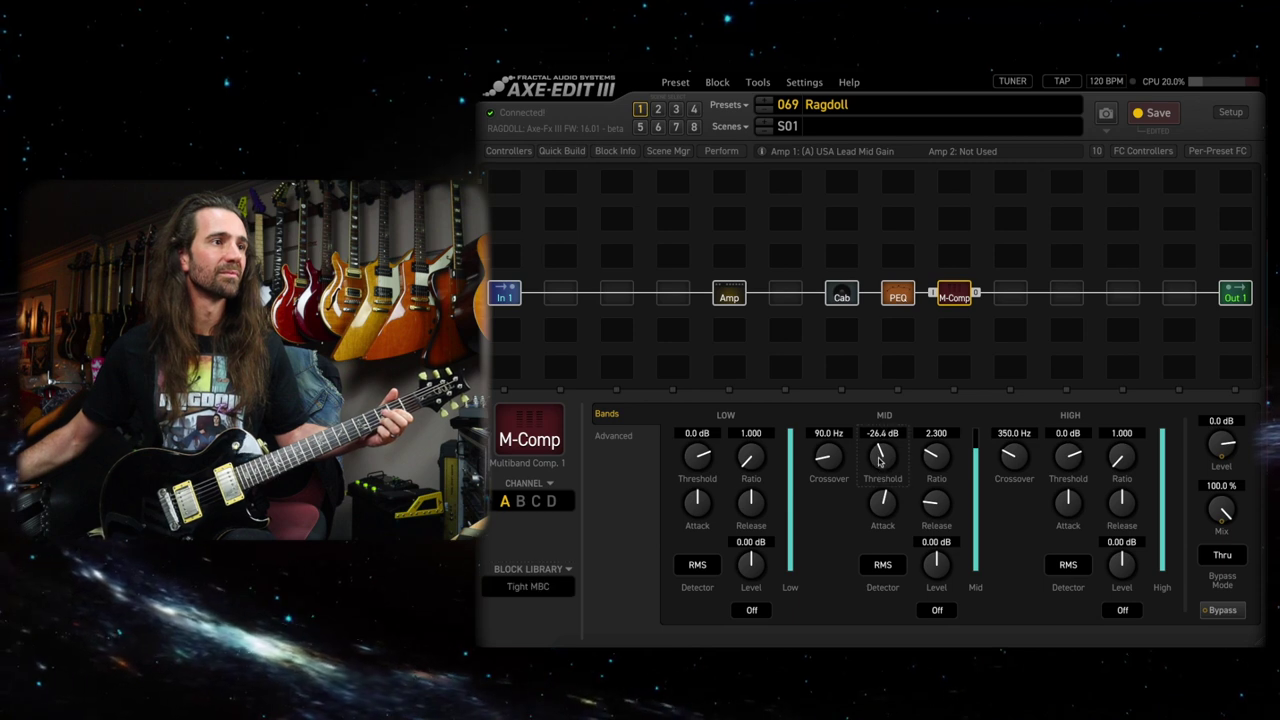
scroll(879, 458, down, 3)
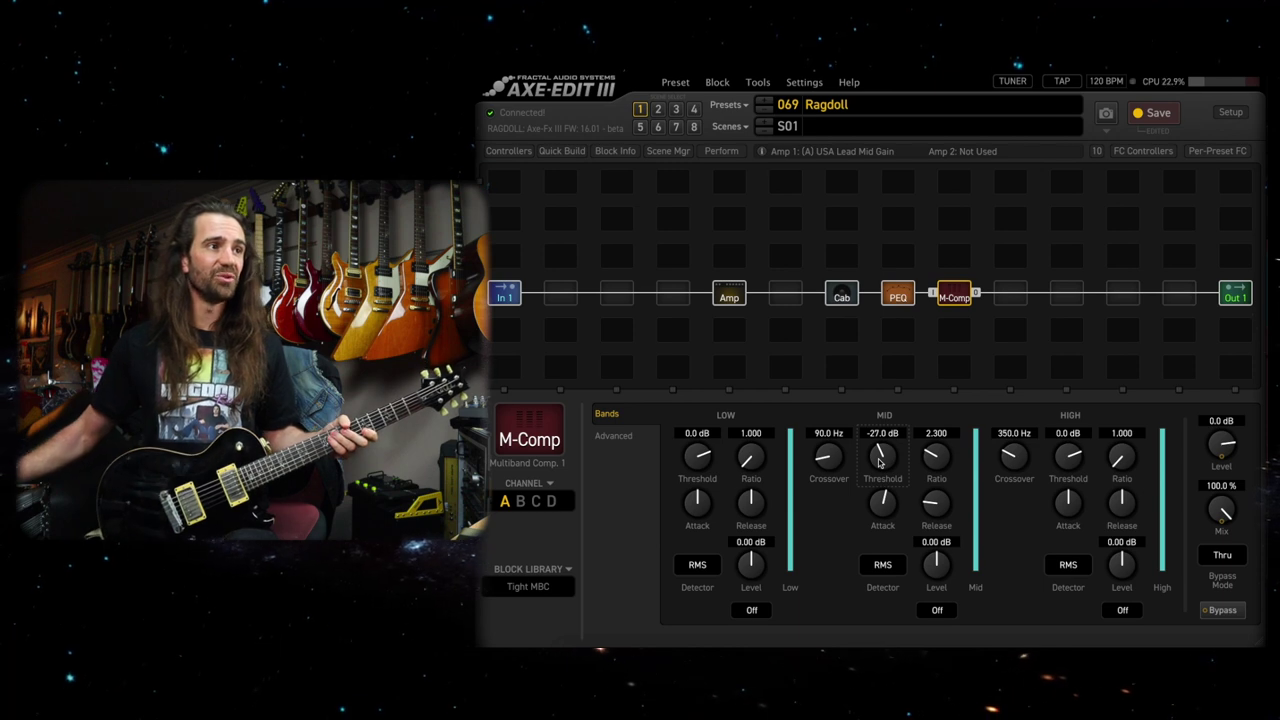
Place Gate/Expander 1 in the empty grid slot between Amp and Cab.
click(785, 293)
right_click(786, 297)
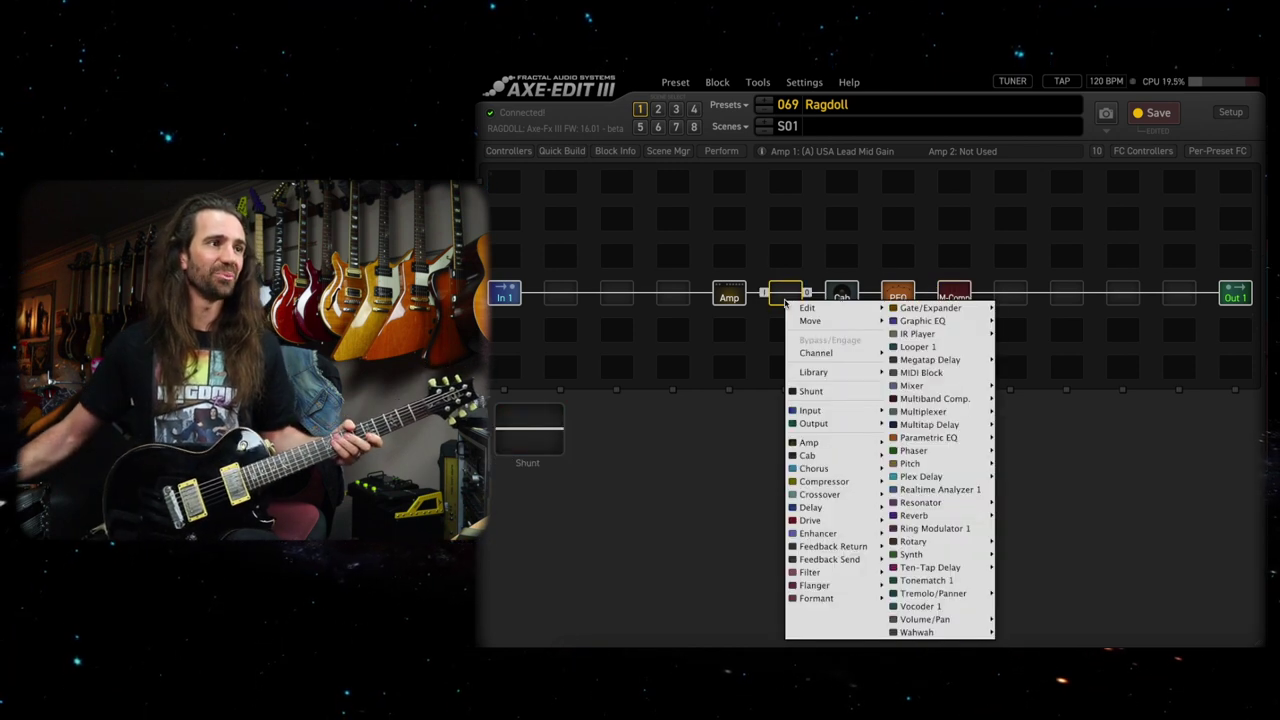
mouse_move(935, 308)
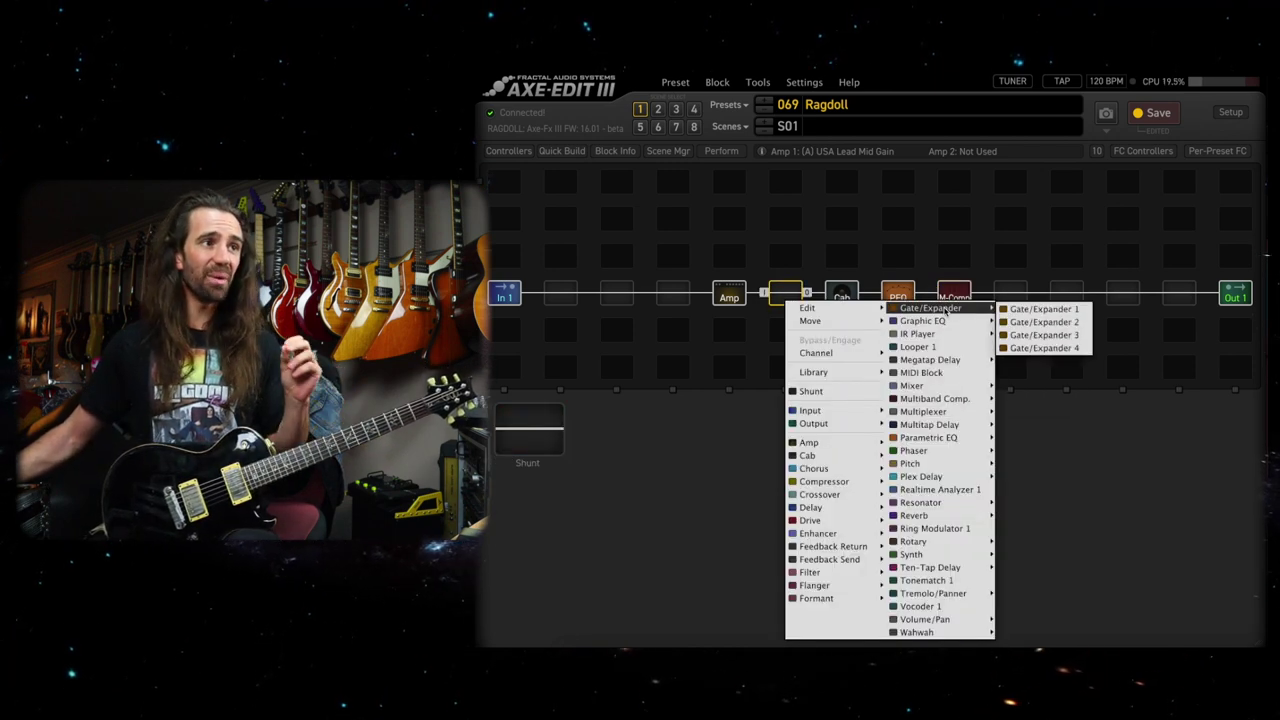
click(1030, 309)
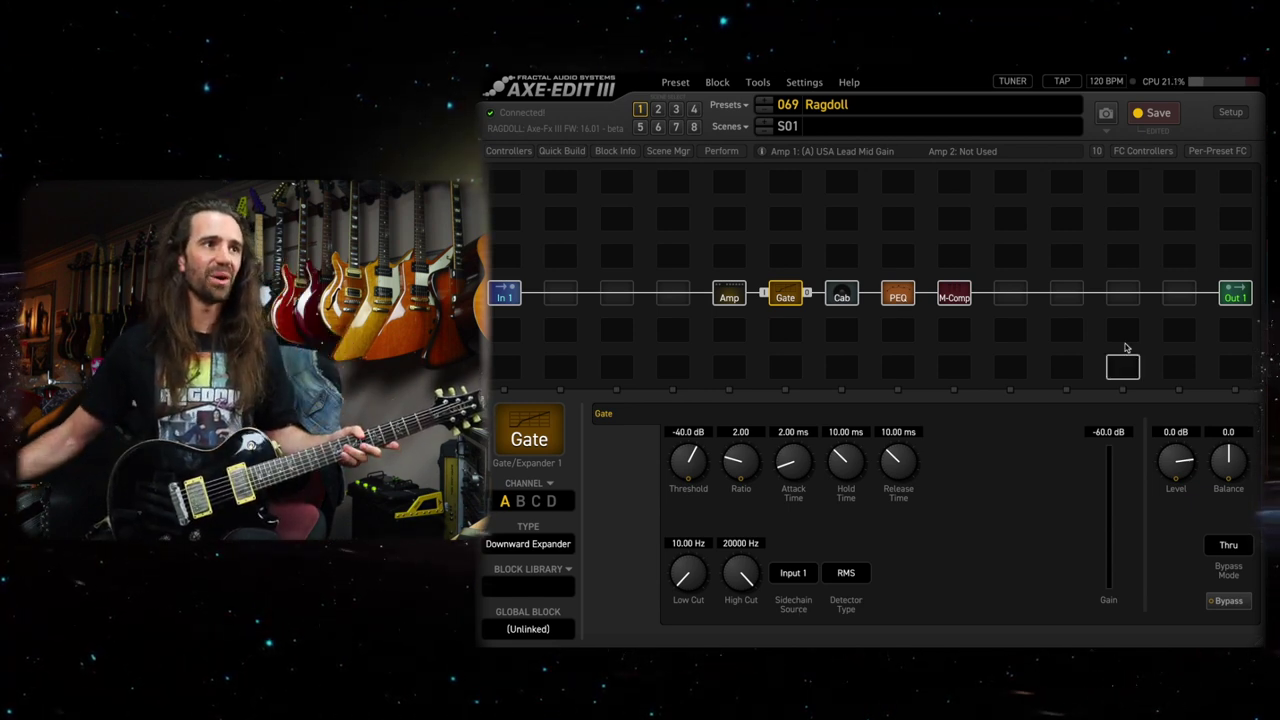
Add Reverb 1 just before Out 1 and set its type to Recording Studio C.
click(1179, 292)
right_click(1179, 292)
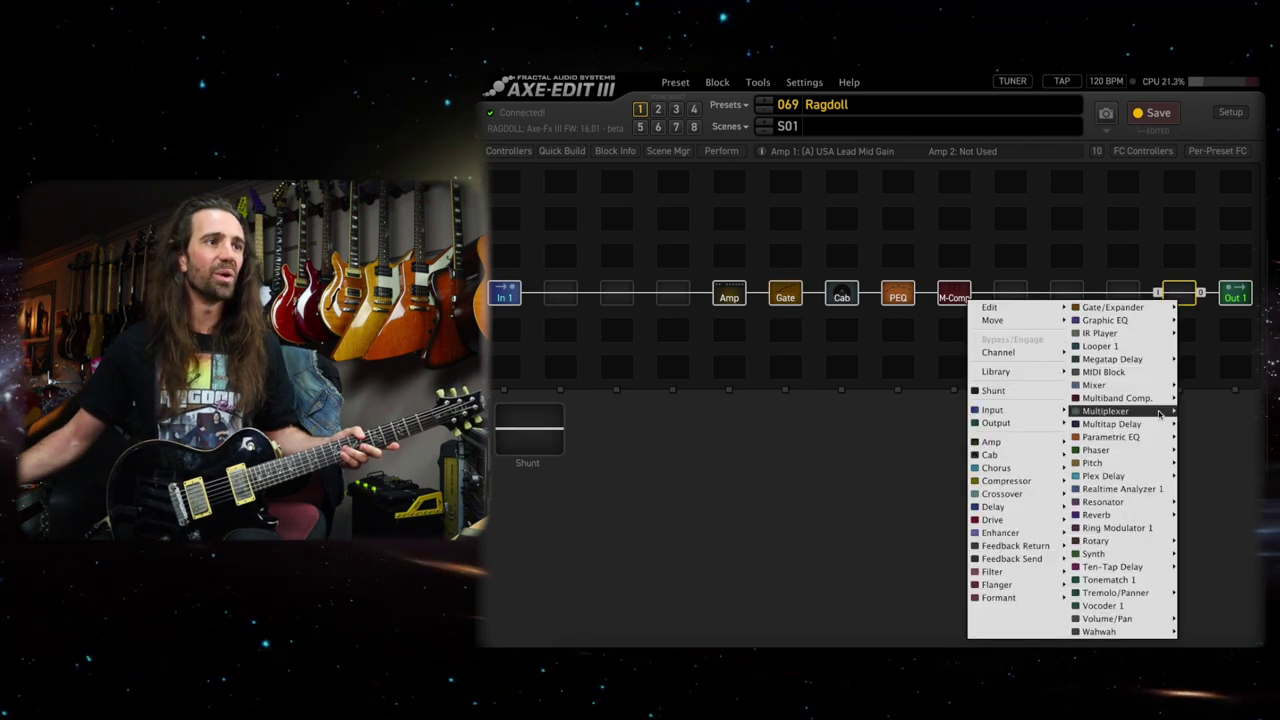
mouse_move(1148, 517)
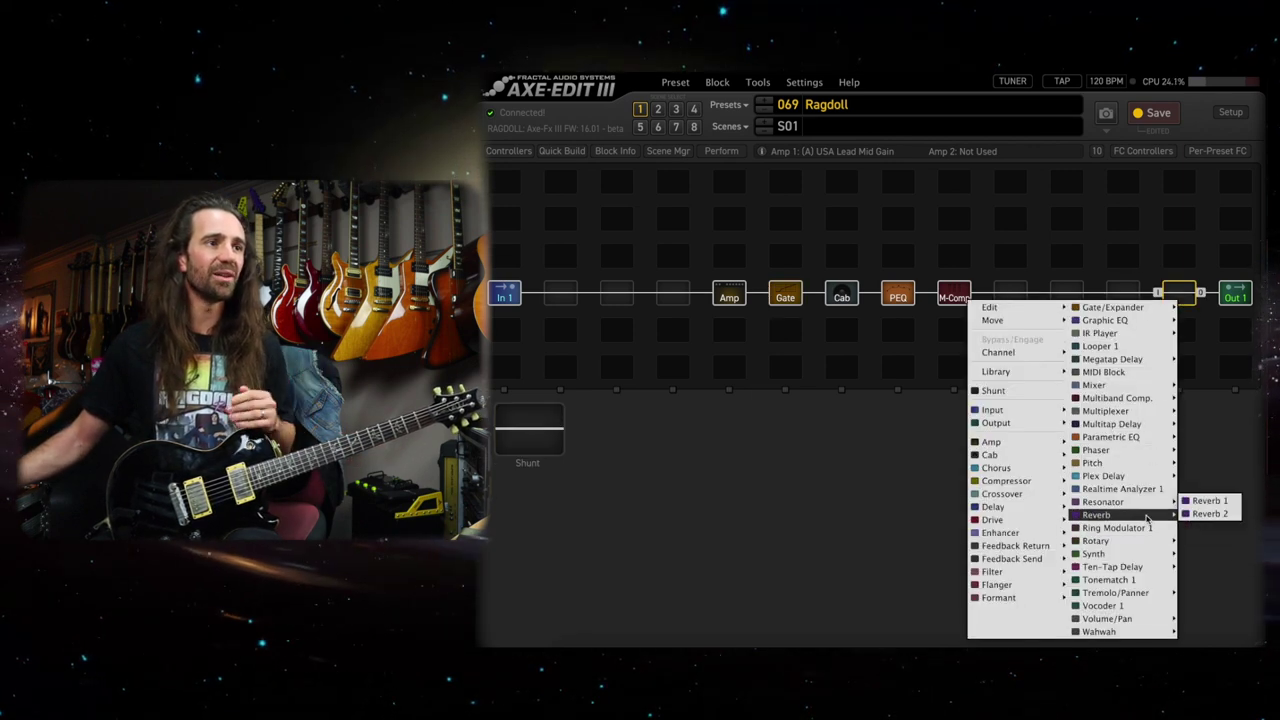
click(1196, 501)
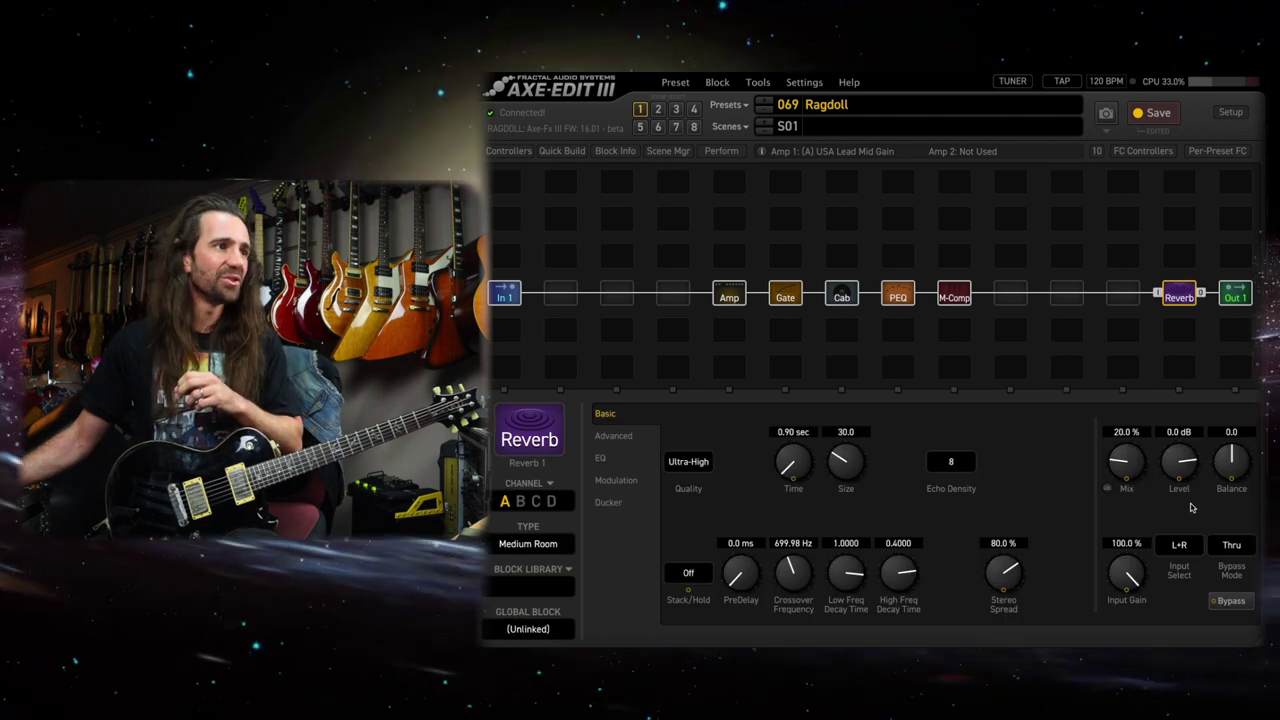
click(528, 543)
click(738, 317)
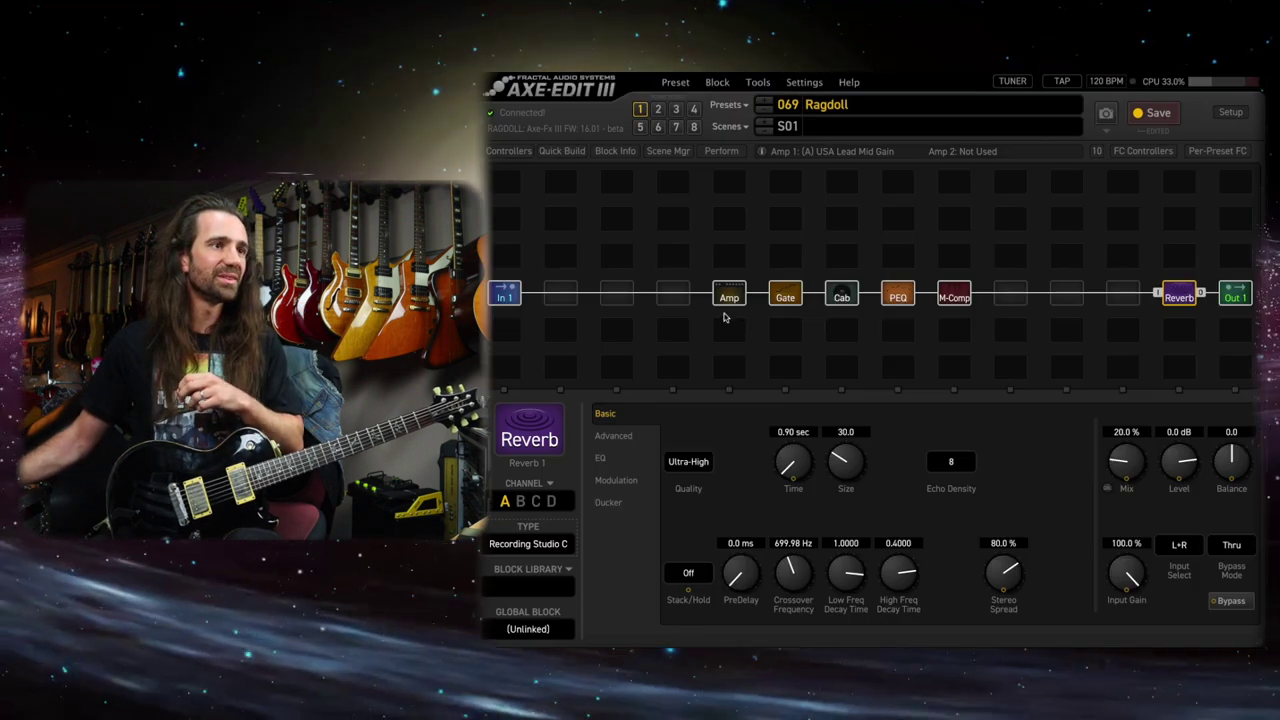
Set the reverb Mix to 10% and Time to 0.60 s.
double_click(1118, 432)
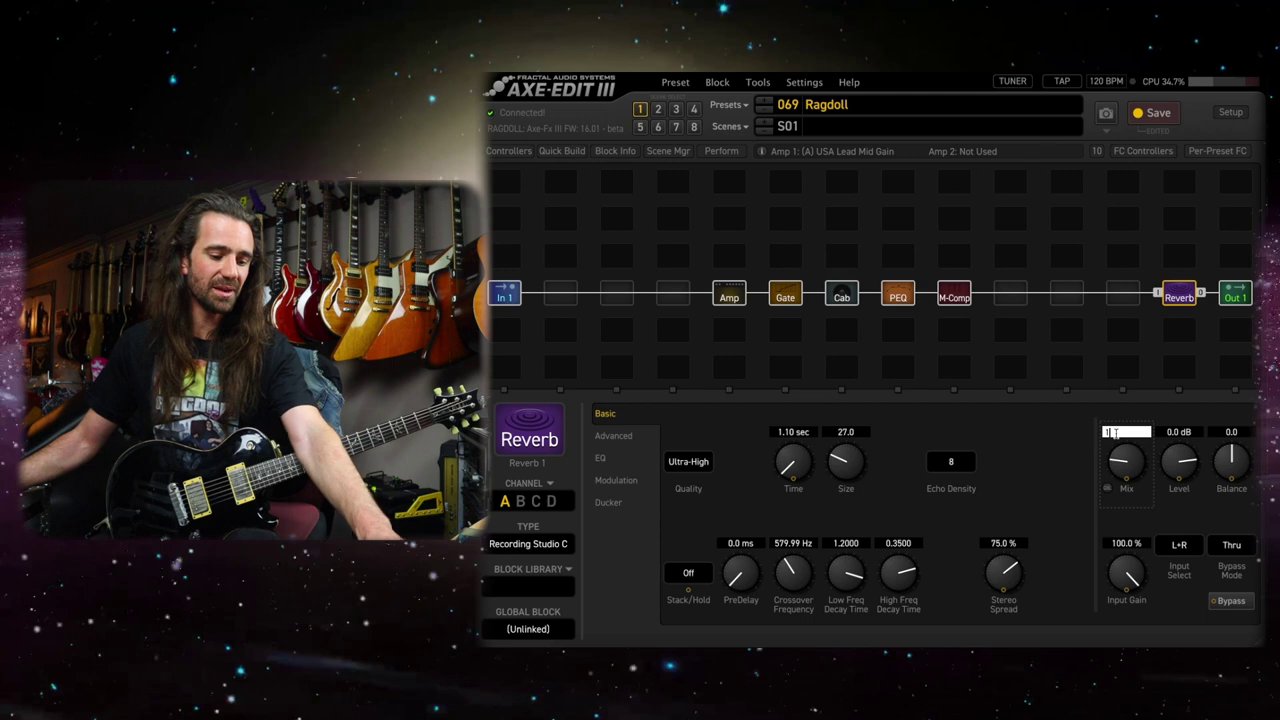
key(Return)
double_click(784, 432)
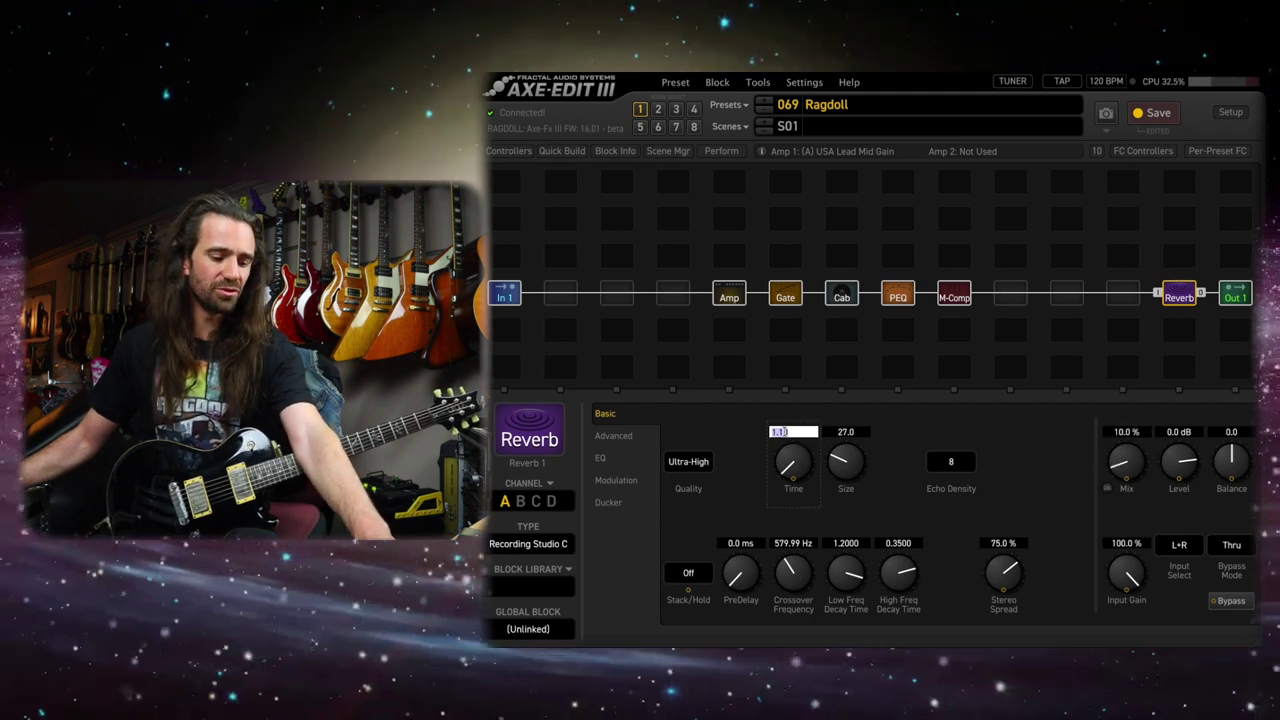
key(Return)
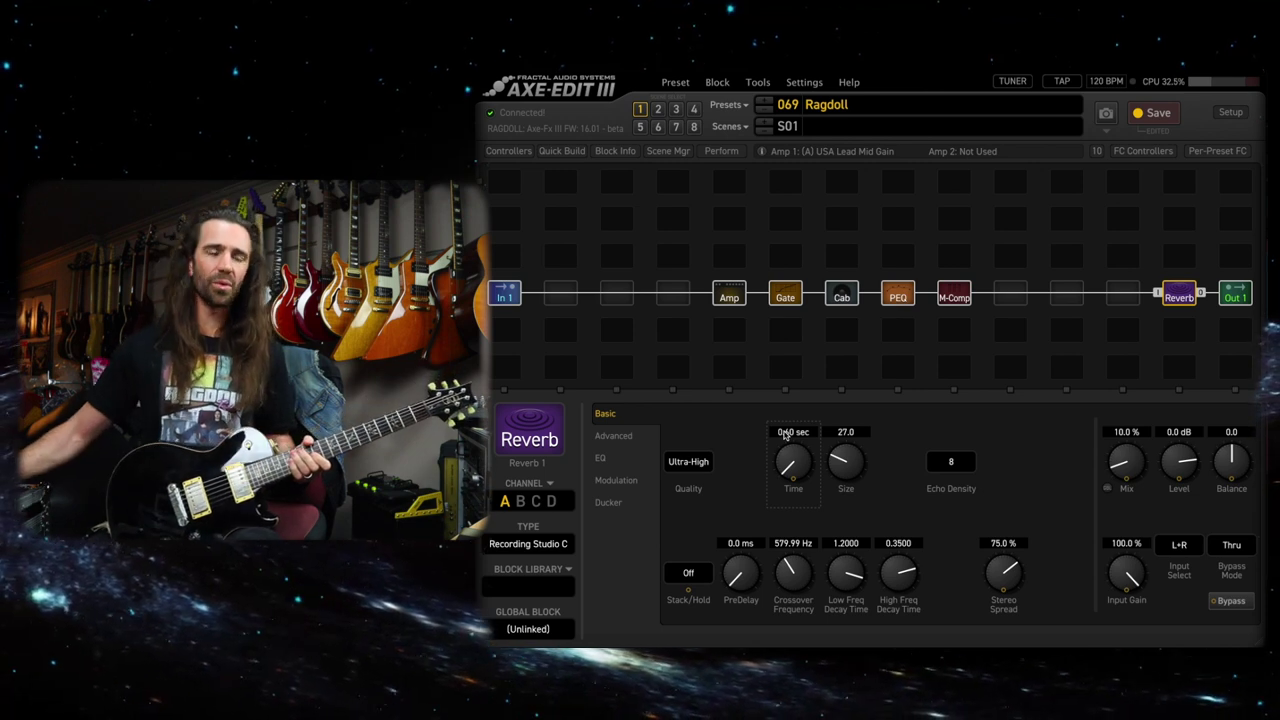
Place Wahwah 1 right after In 1 and load the Cantrell Wah library settings.
click(568, 295)
right_click(574, 298)
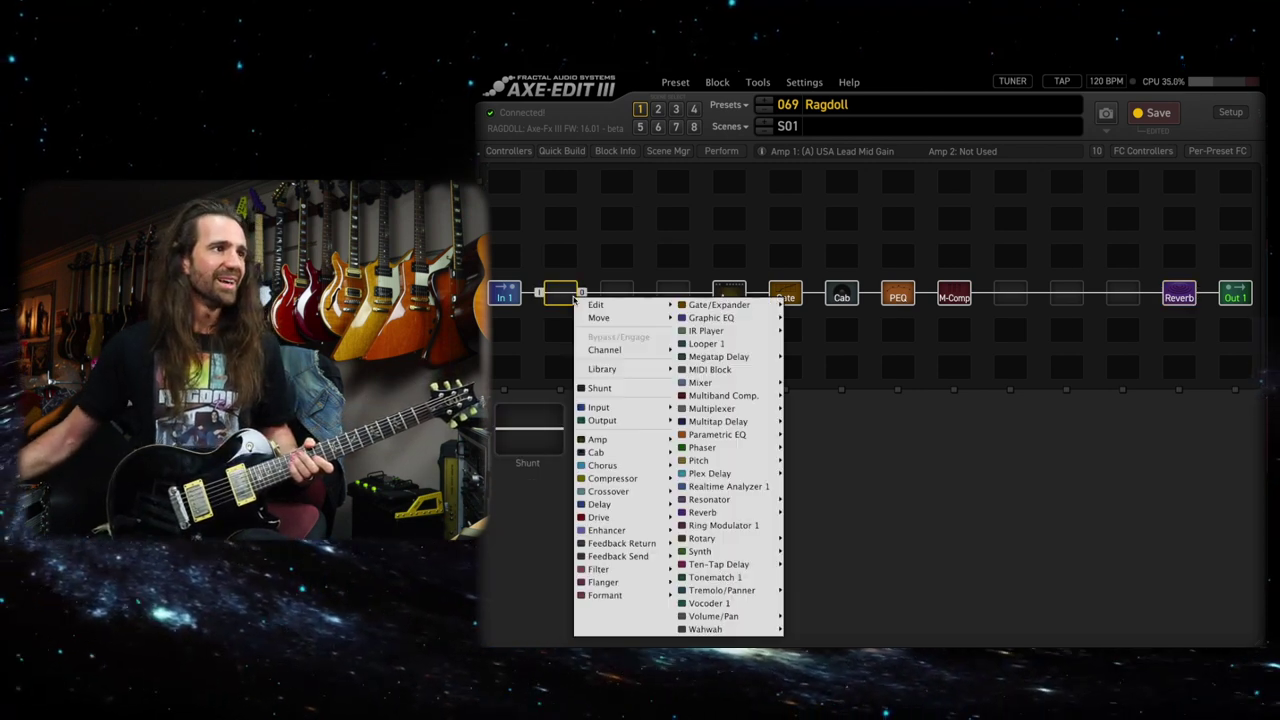
mouse_move(720, 629)
click(818, 616)
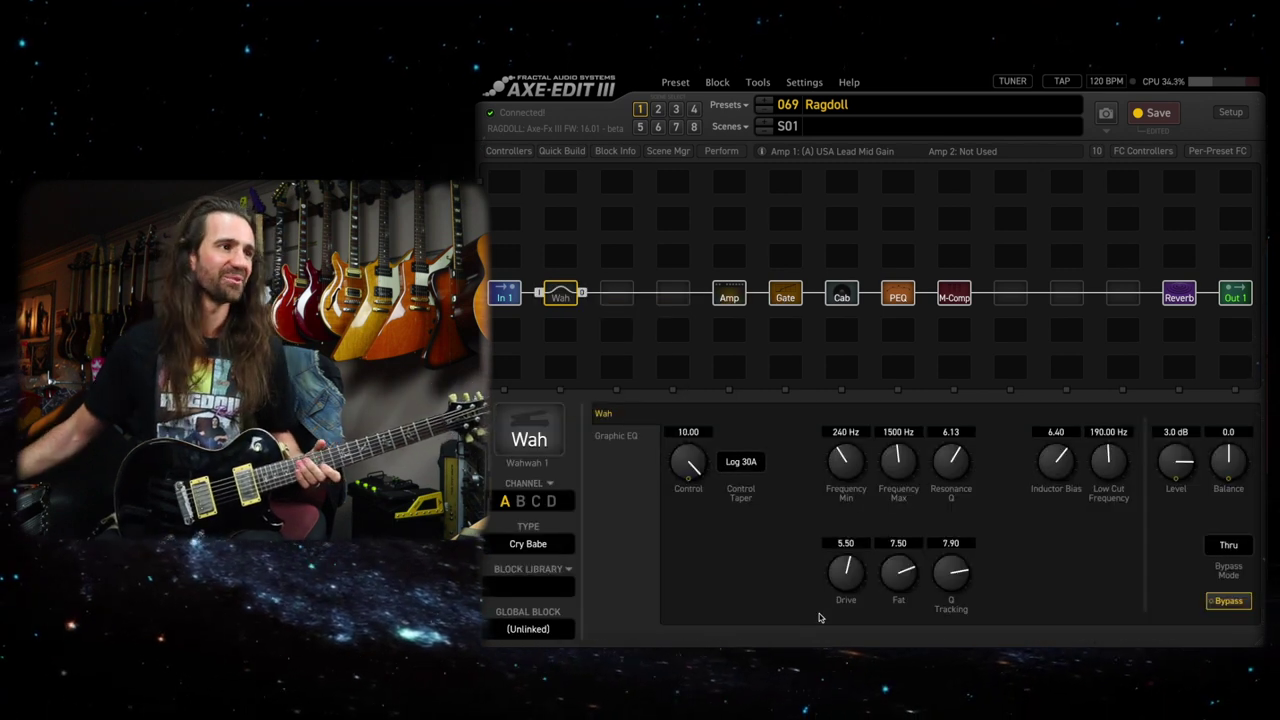
click(537, 591)
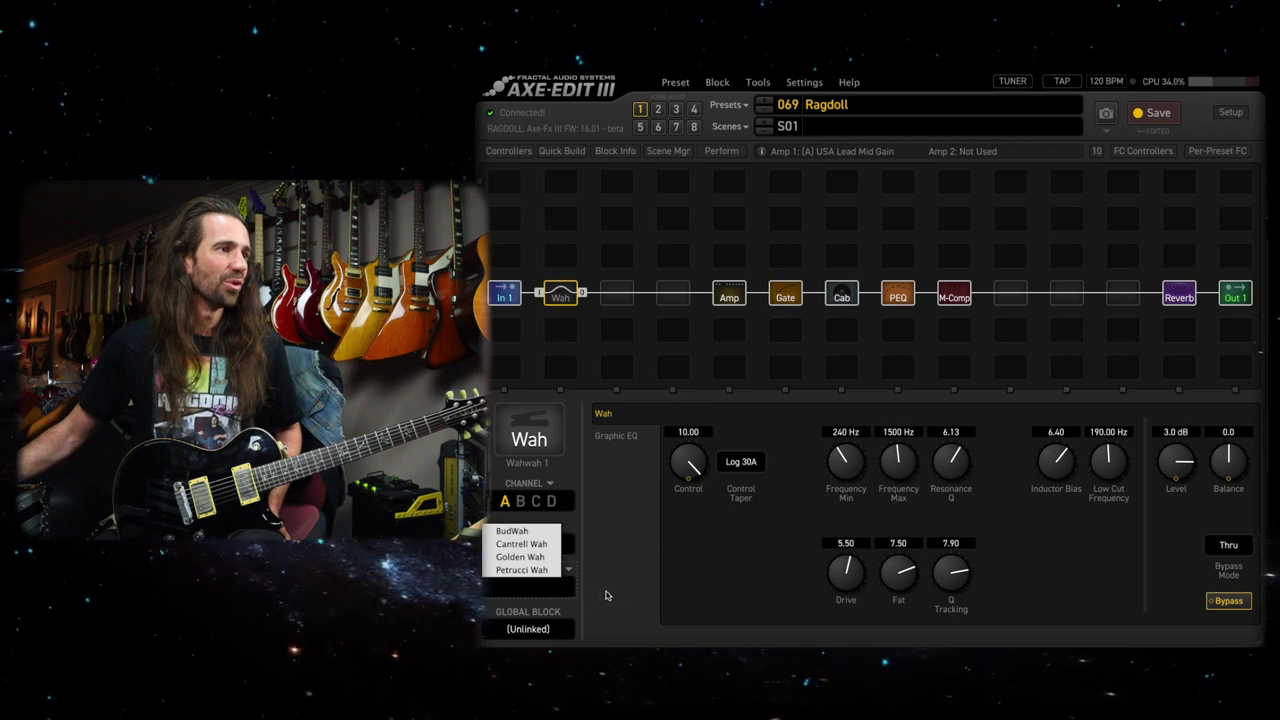
click(521, 543)
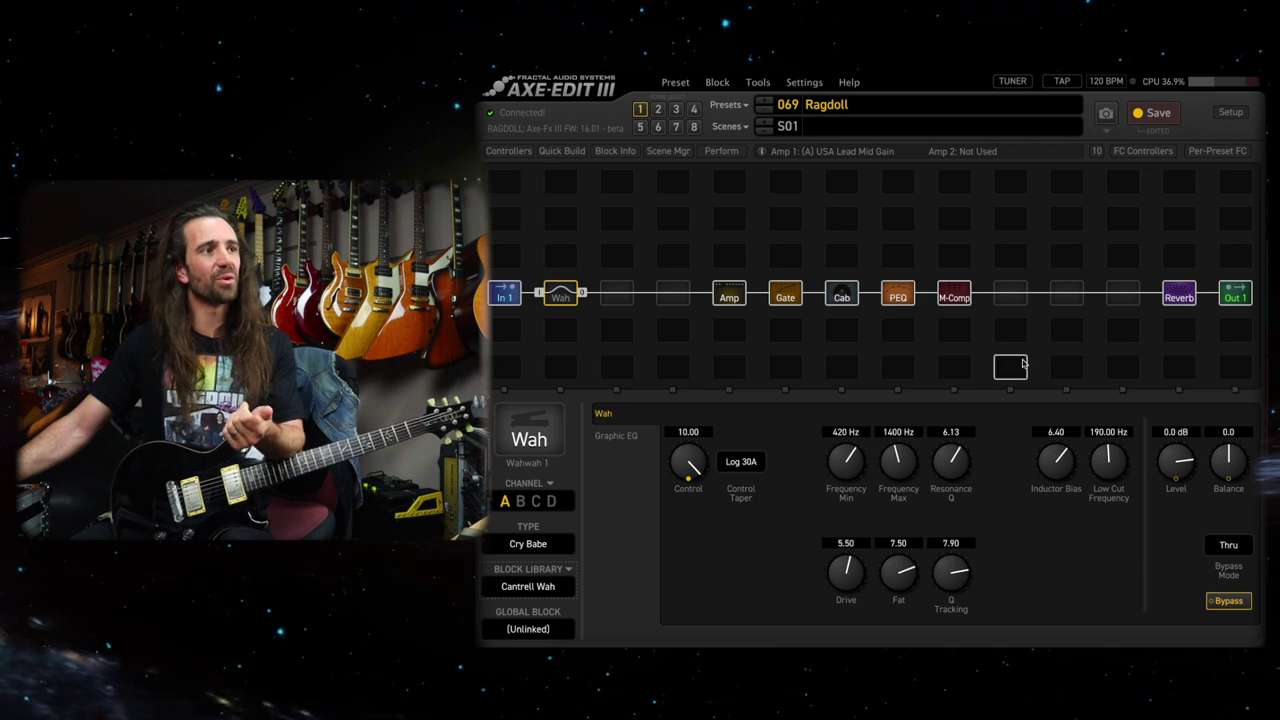
Branch M-Comp's output up a row and place Delay 1 on the new branch.
click(982, 288)
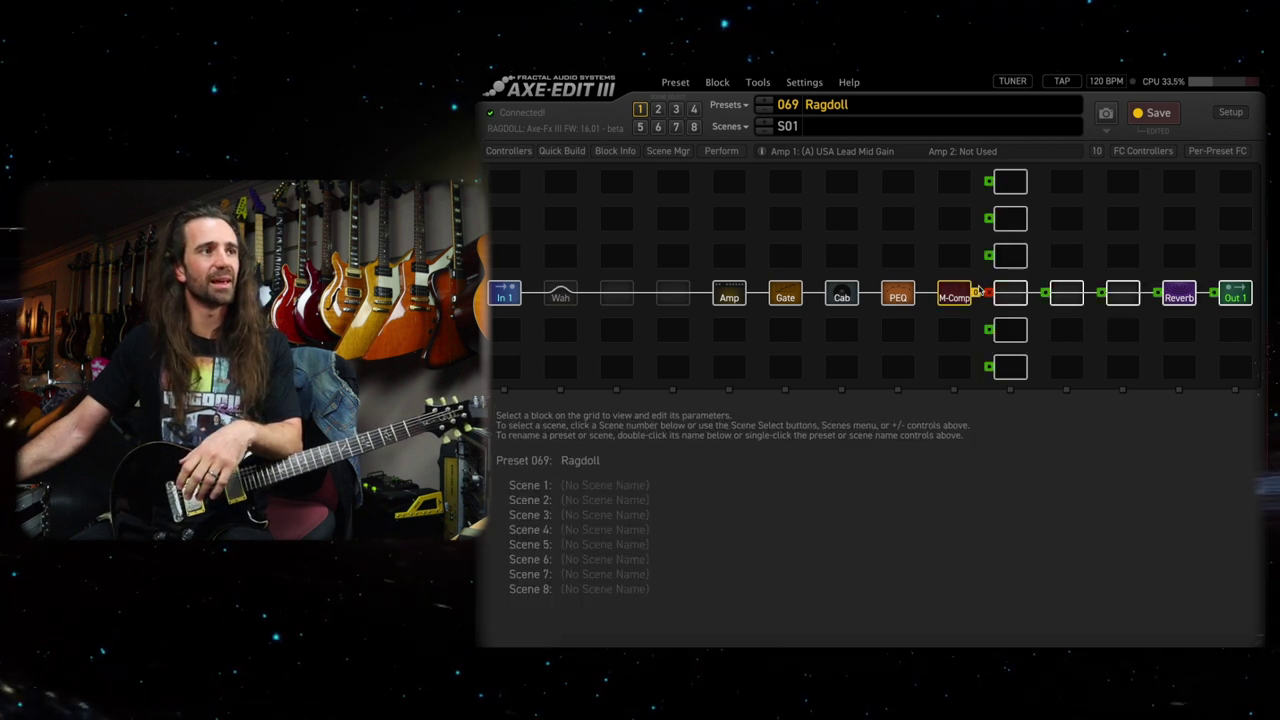
click(988, 258)
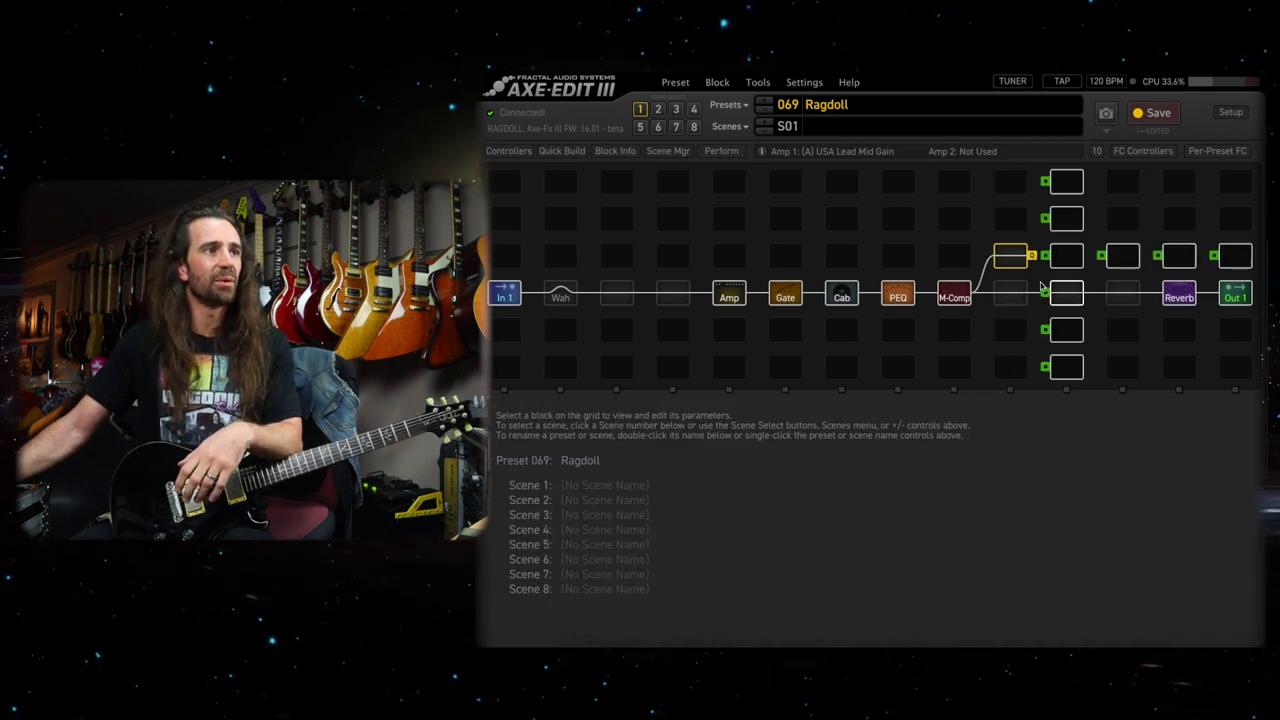
click(1010, 256)
right_click(1012, 257)
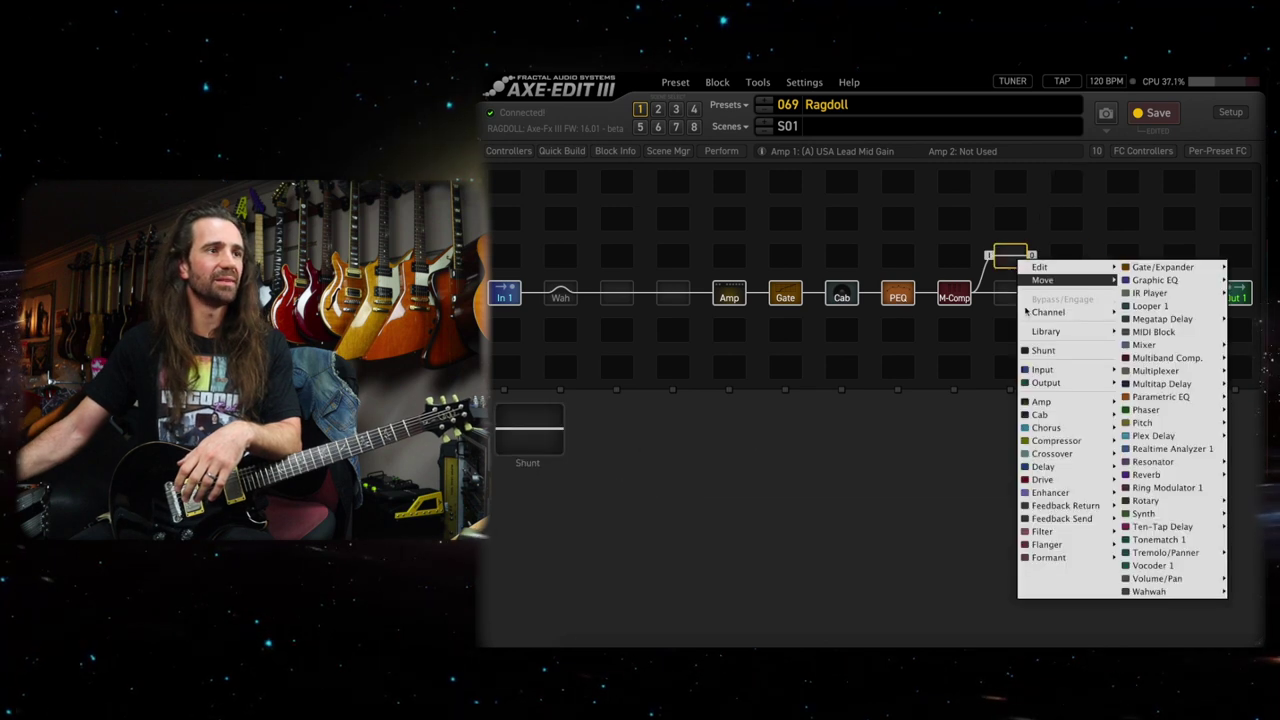
mouse_move(1060, 466)
click(1130, 428)
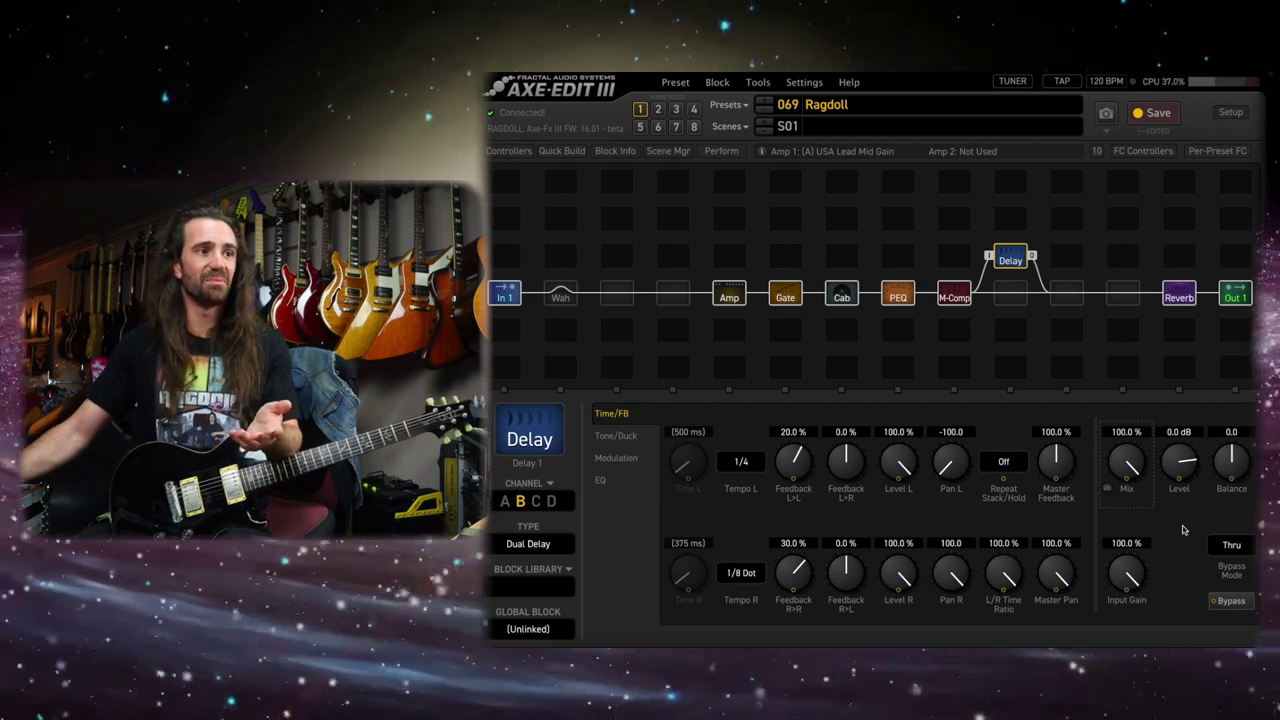
Set the delay's Bypass Mode to Mute FX In and bypass the block.
click(1240, 548)
click(1244, 562)
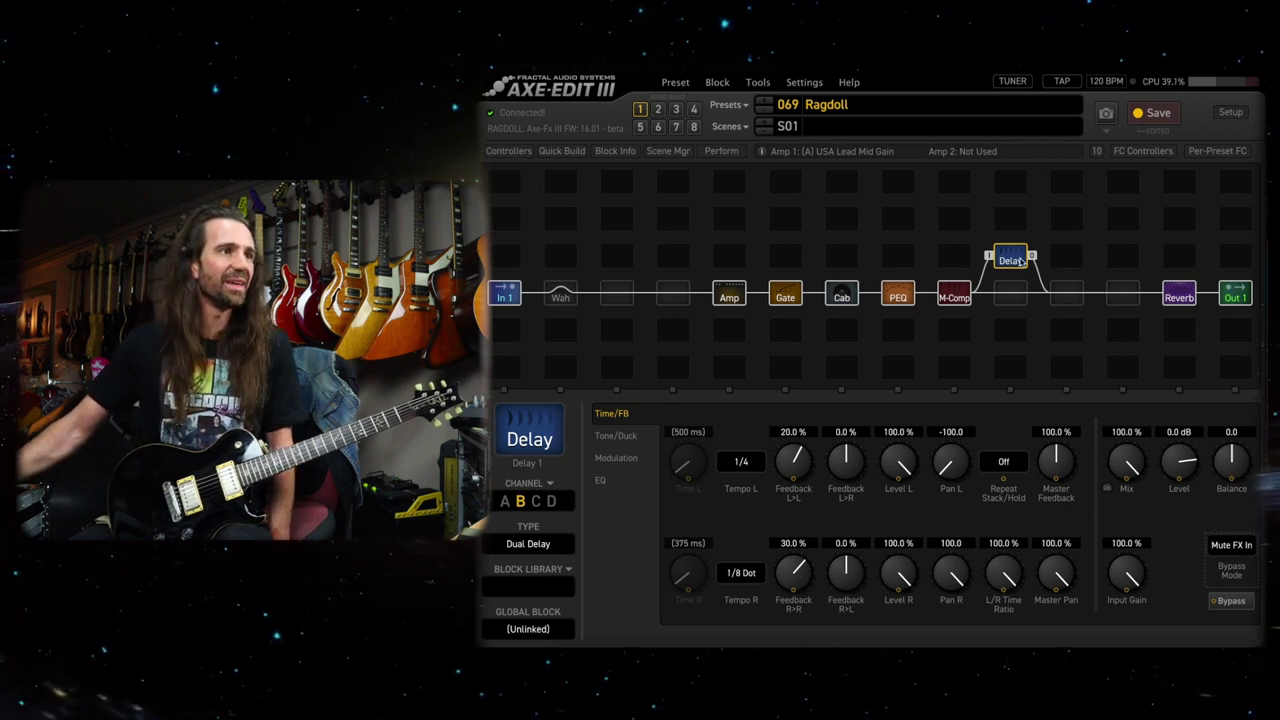
click(1019, 261)
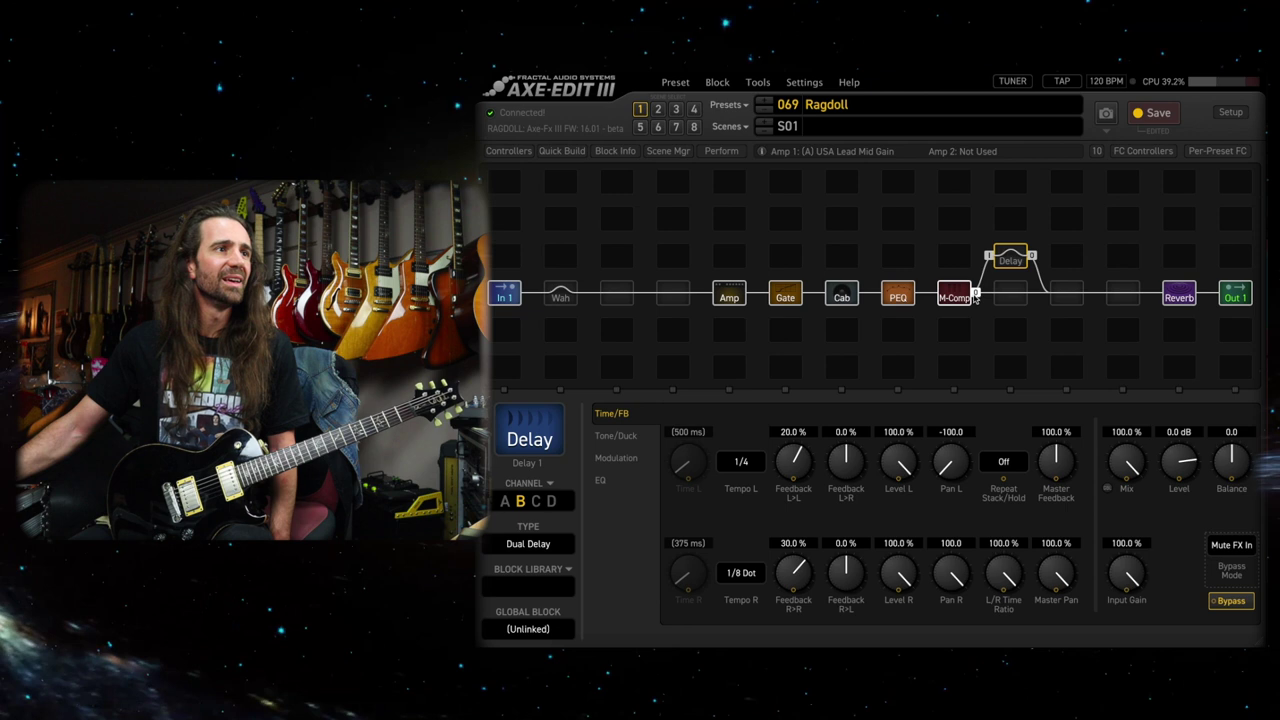
click(992, 335)
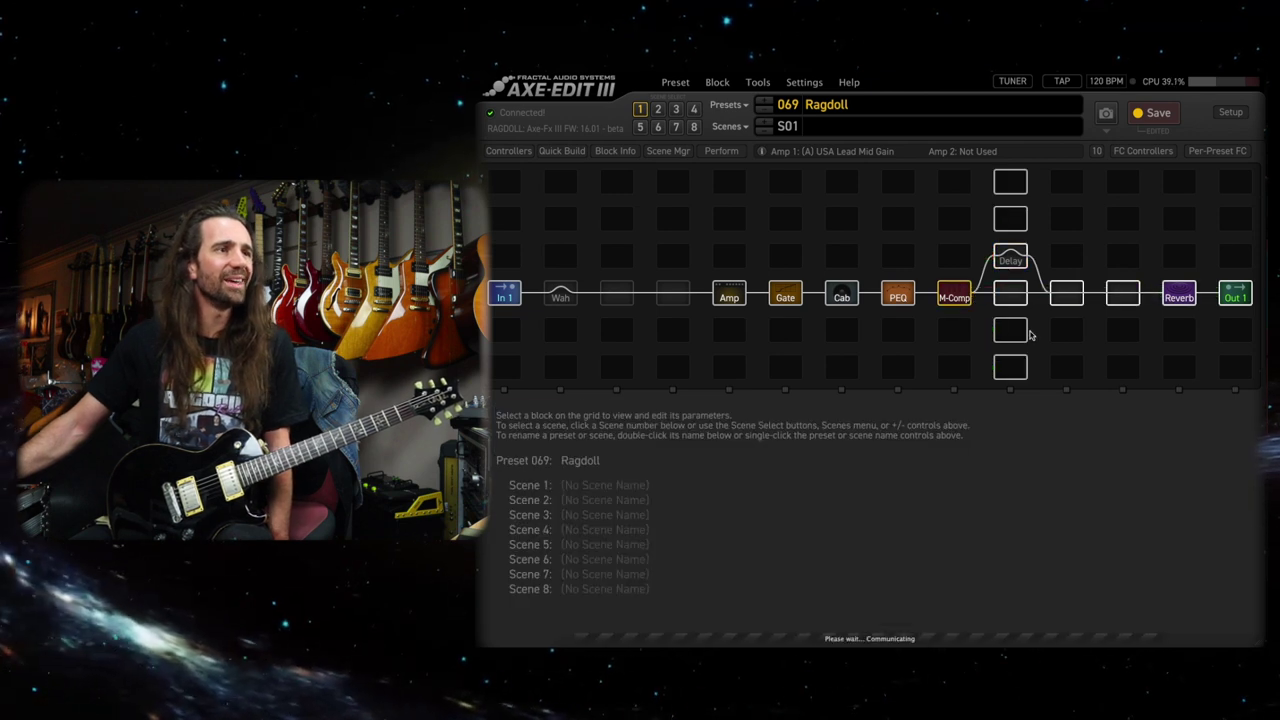
Add a second parallel branch from M-Comp on row 5 and place a Multitap Delay block on it.
click(1033, 330)
click(1036, 328)
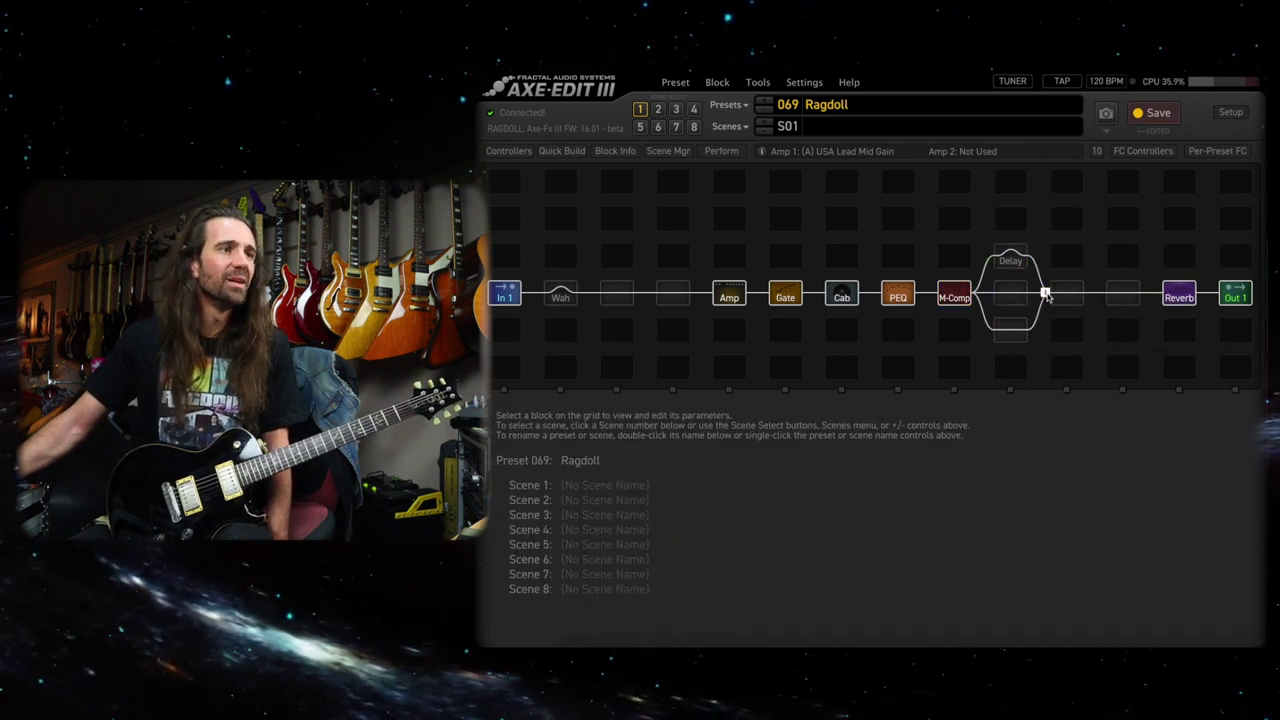
click(1018, 333)
right_click(1020, 334)
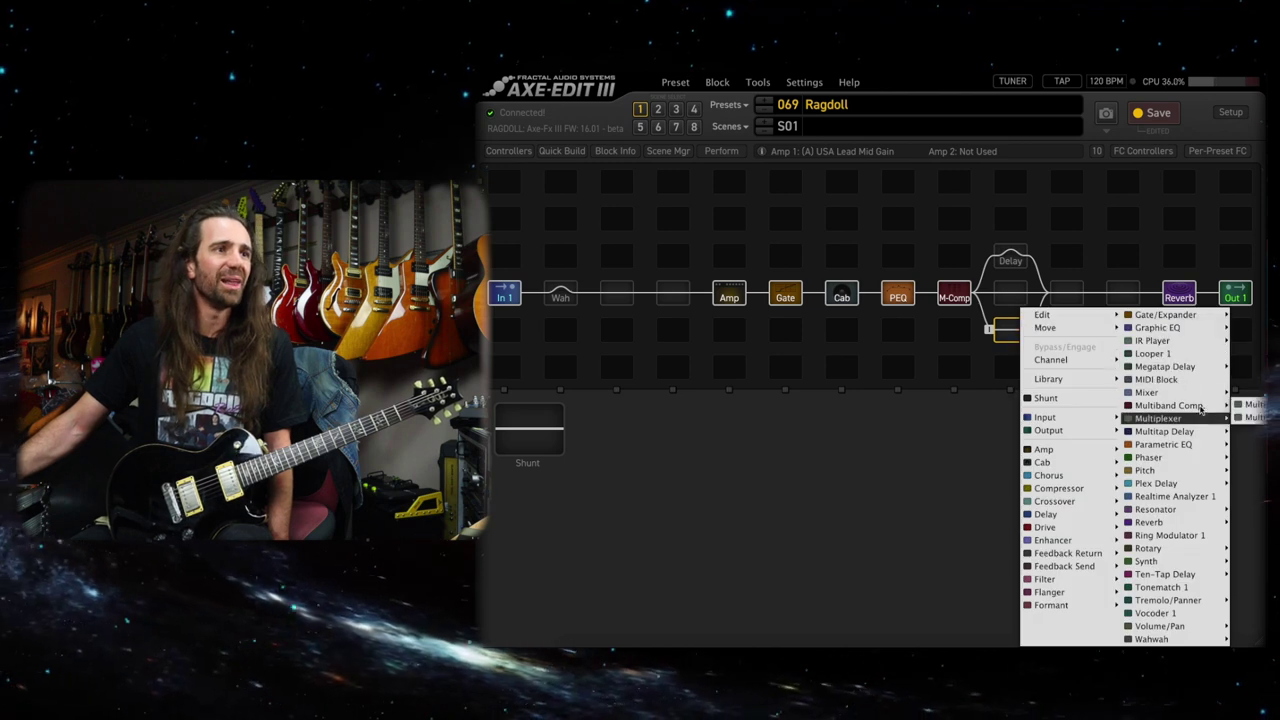
mouse_move(1195, 431)
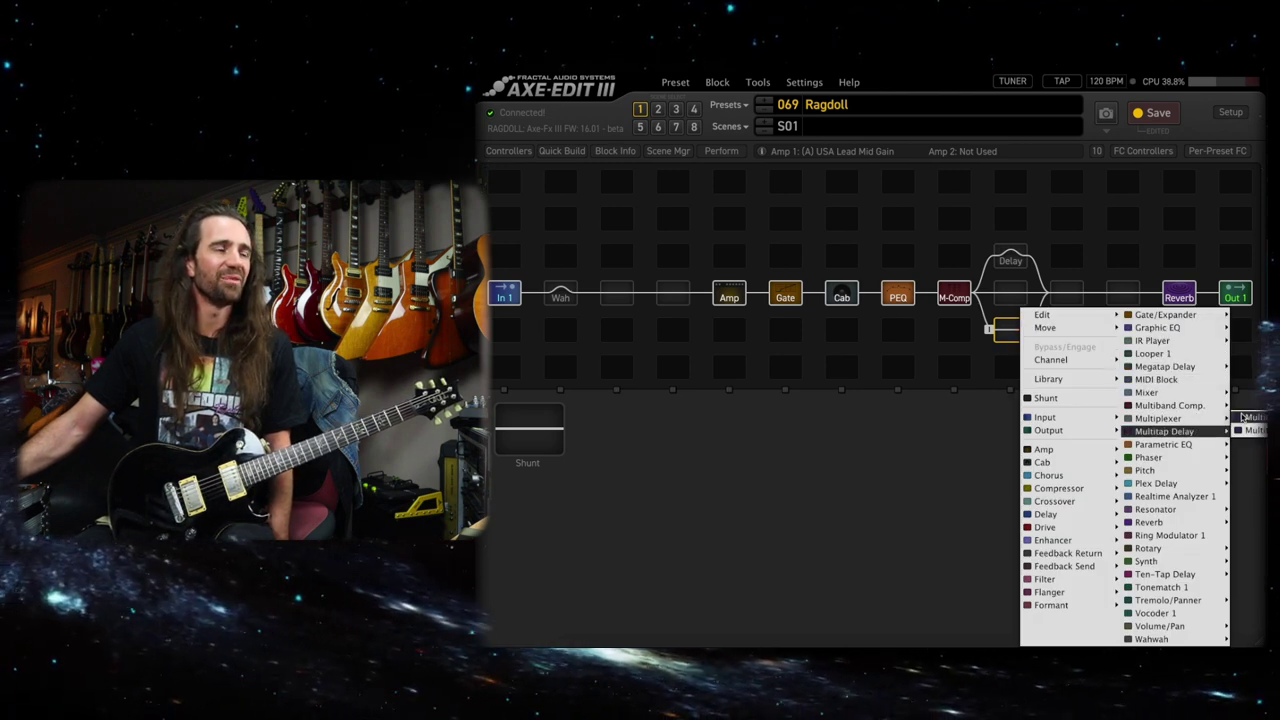
click(1245, 418)
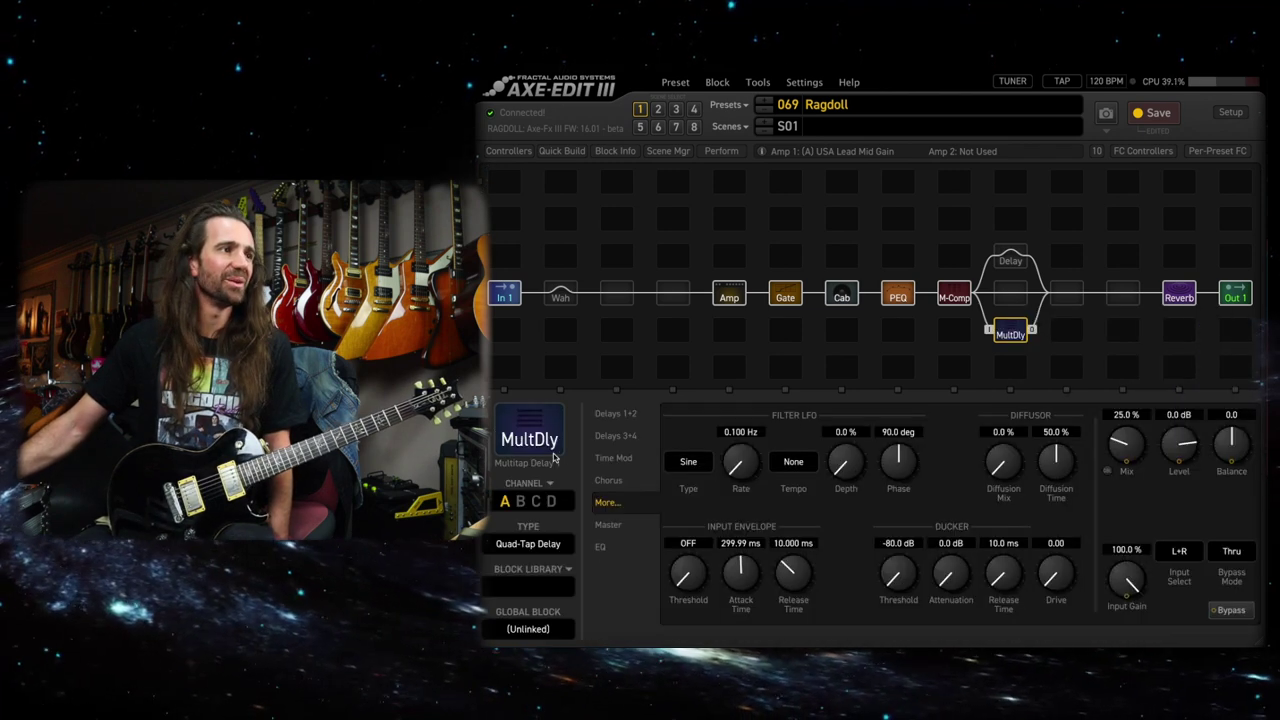
Load the LT Lead Chodelay library settings into the delay and view its Delays 1+2 page.
click(528, 585)
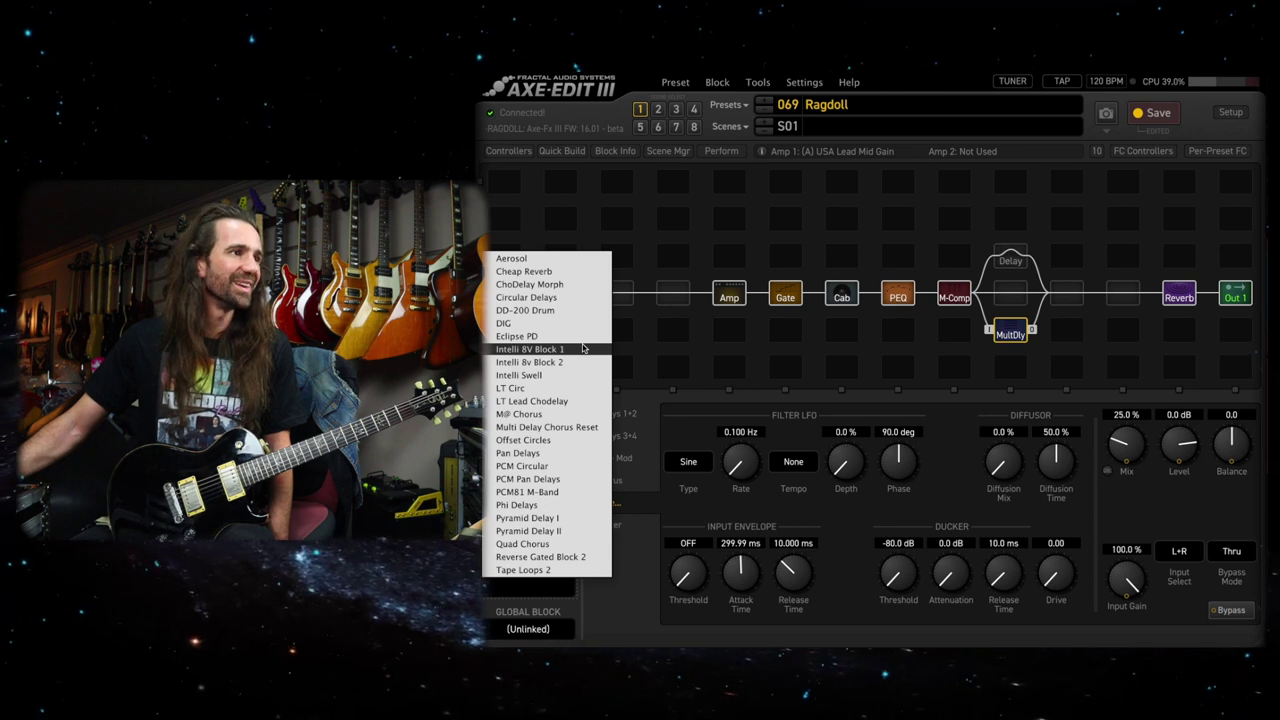
click(578, 401)
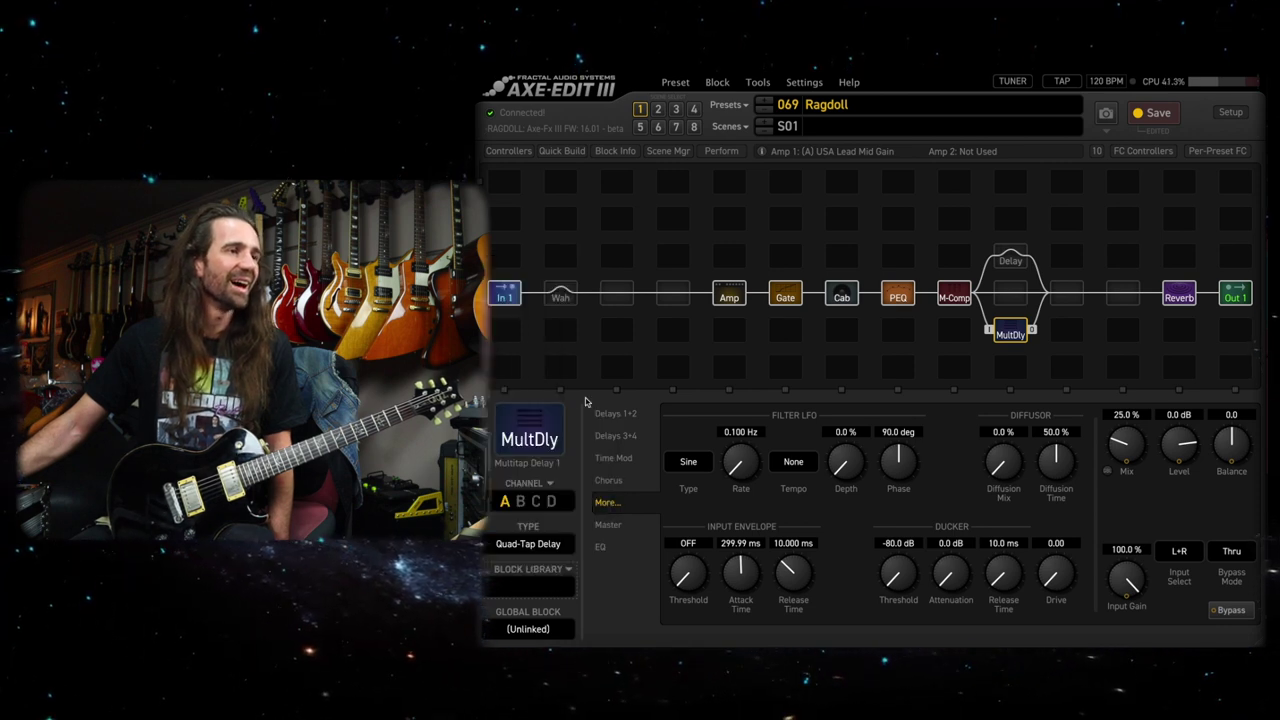
click(615, 414)
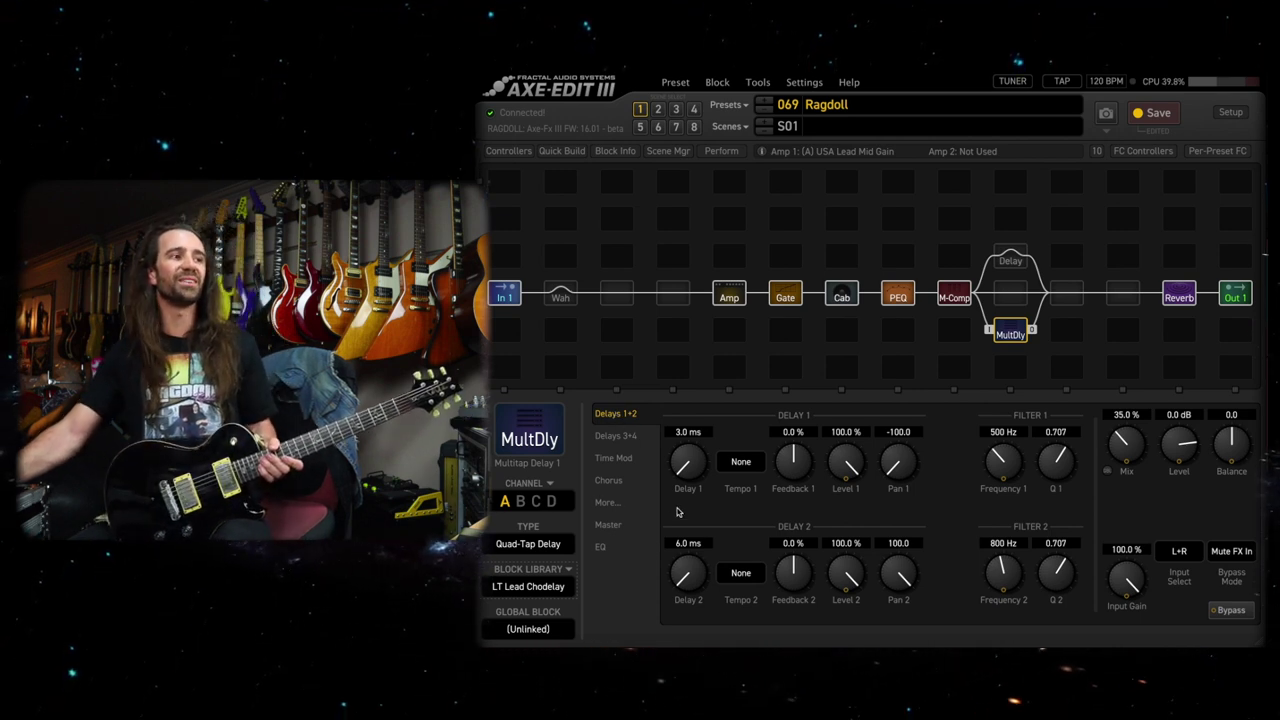
Change the delay type to Quad Parallel Delay and review its Chorus and Delays 3+4 pages.
click(525, 545)
click(558, 489)
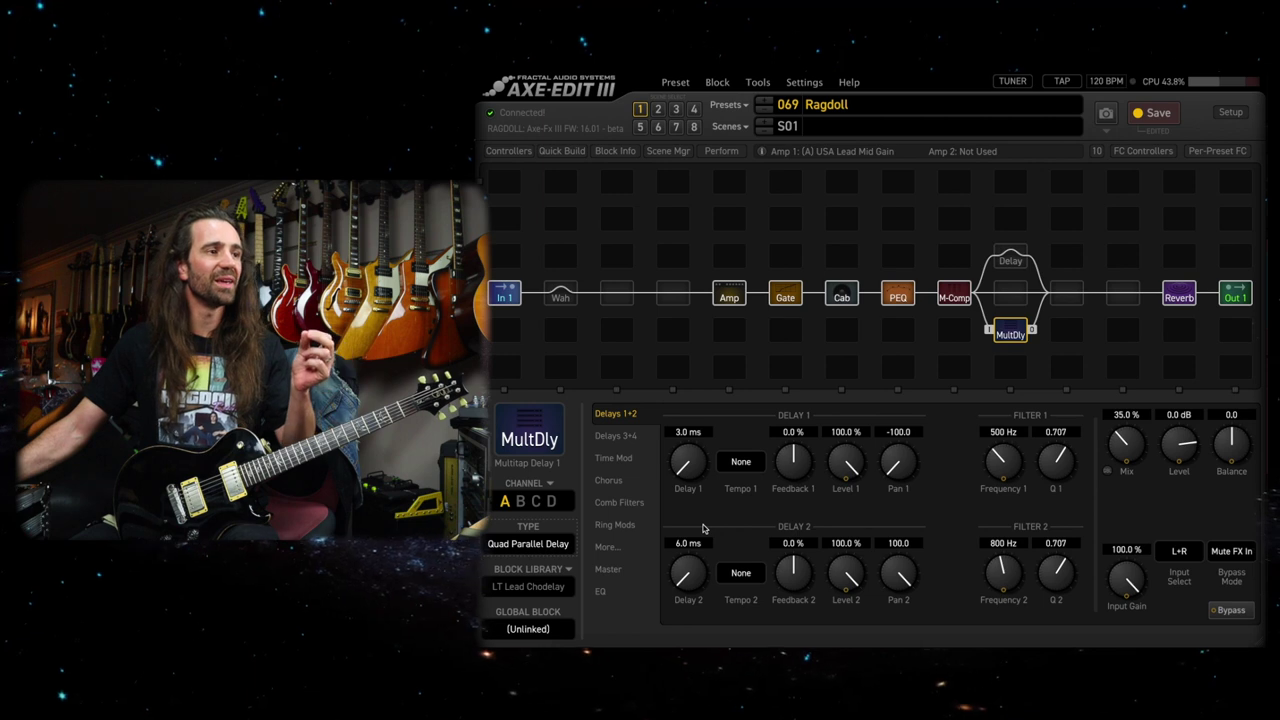
click(608, 480)
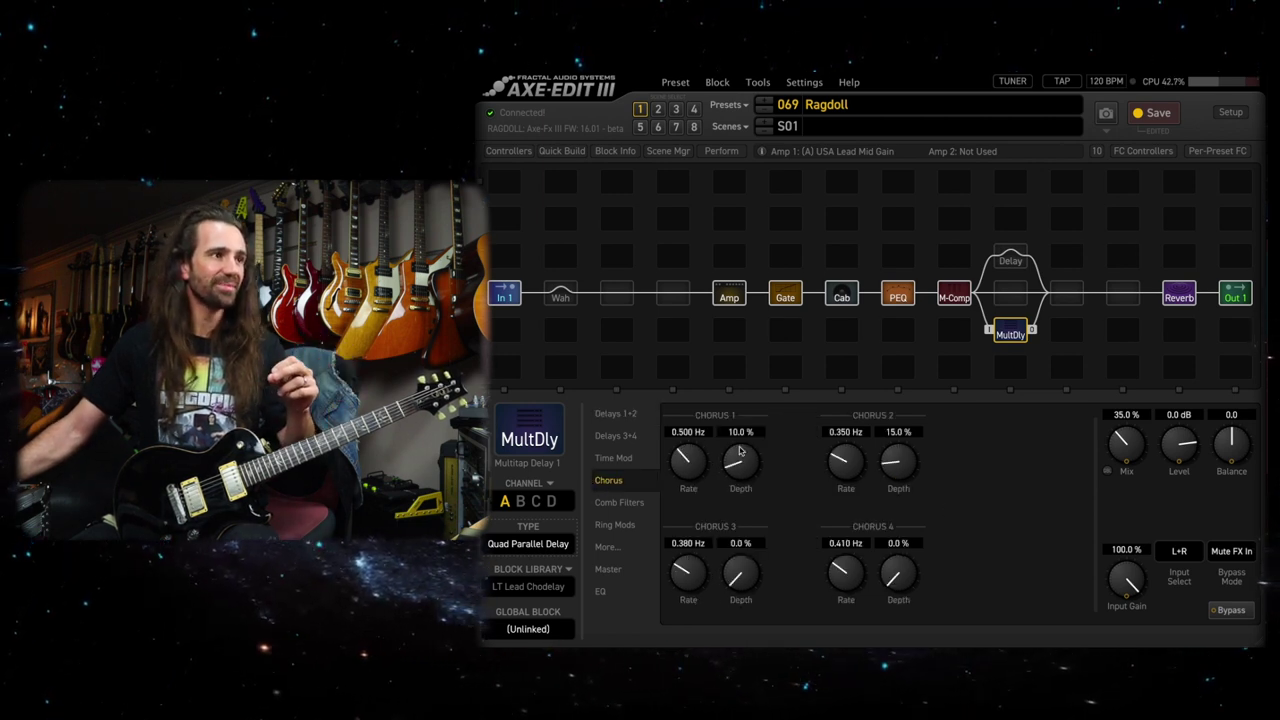
click(628, 436)
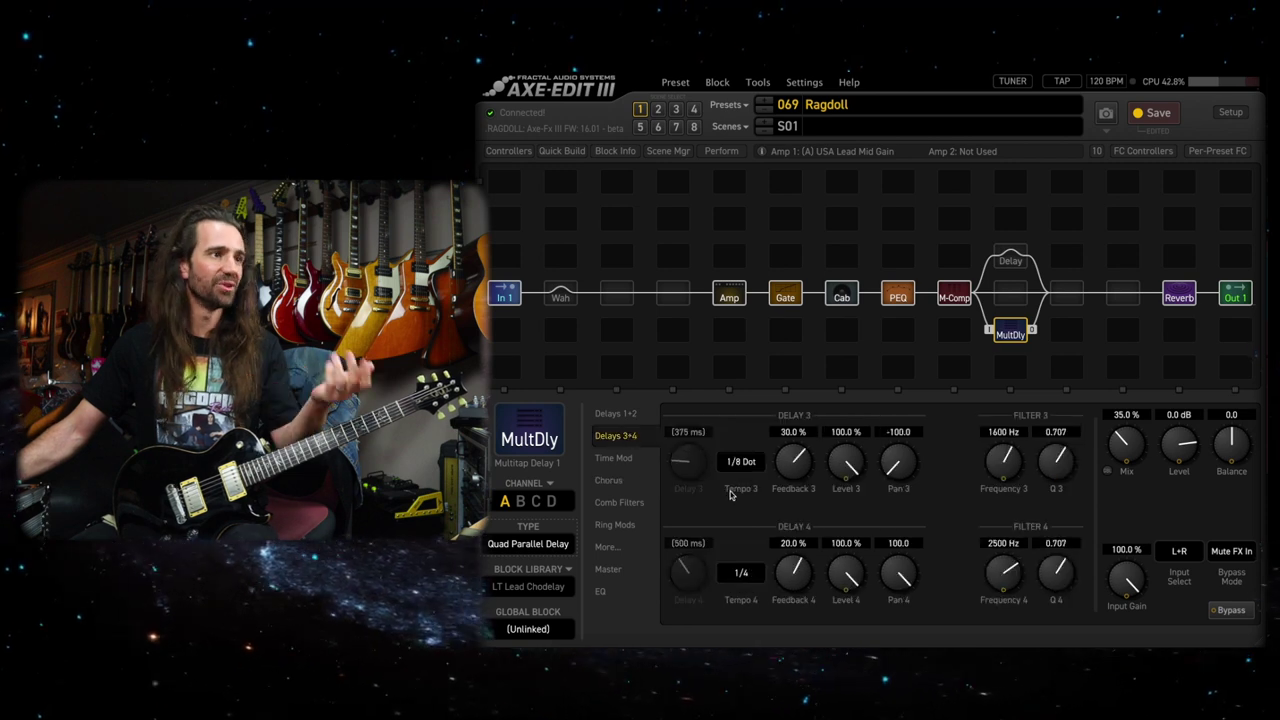
Reset the delay mix to 100% and set its output level to -6.0 dB.
double_click(1126, 443)
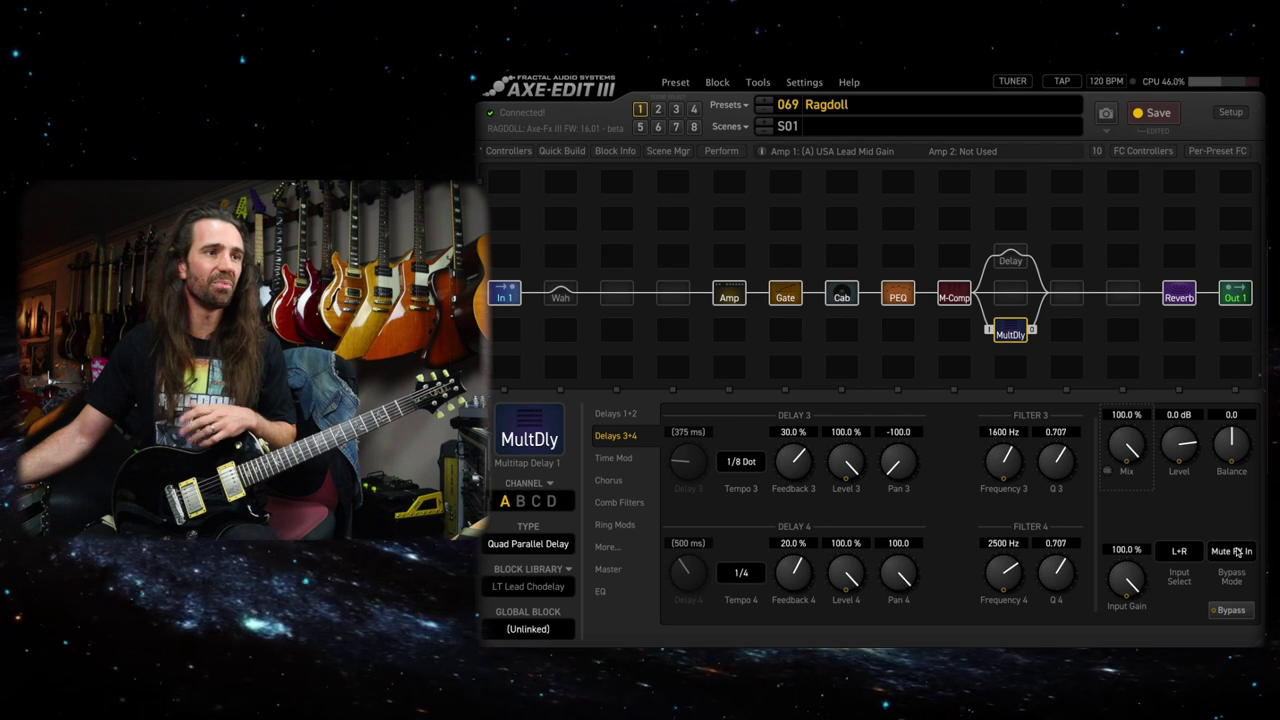
click(1186, 417)
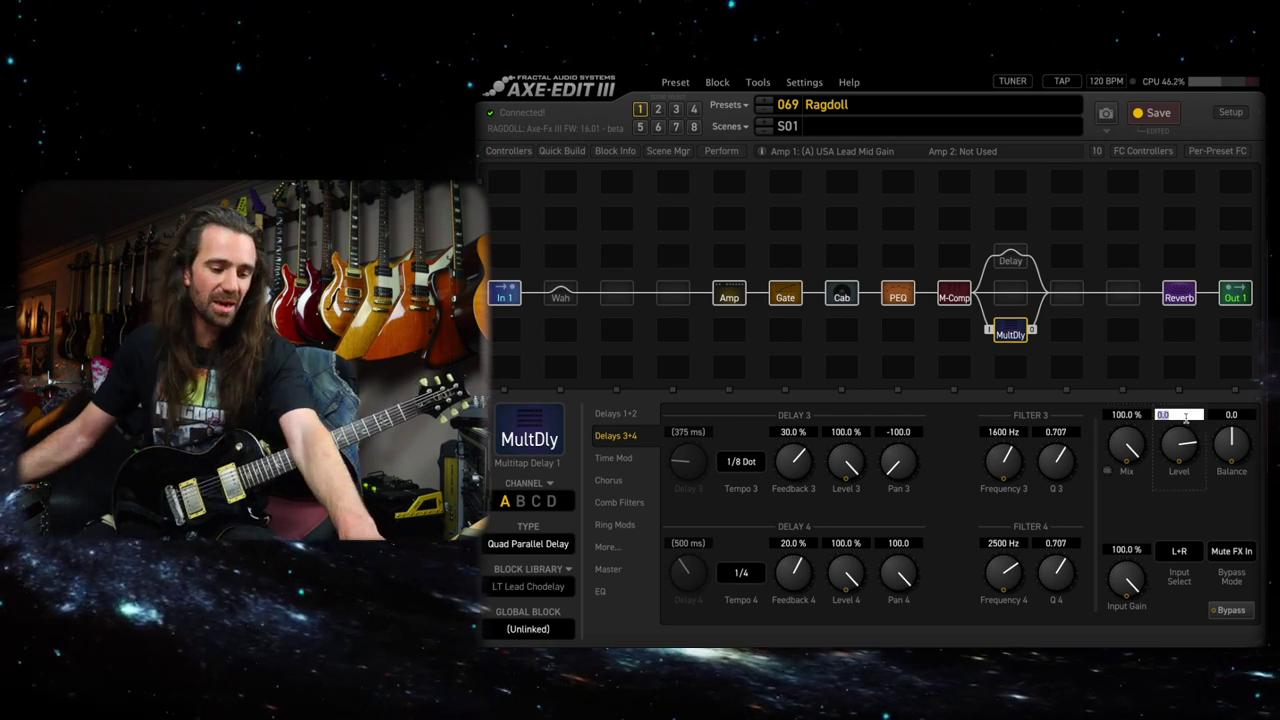
text(-6)
key(Return)
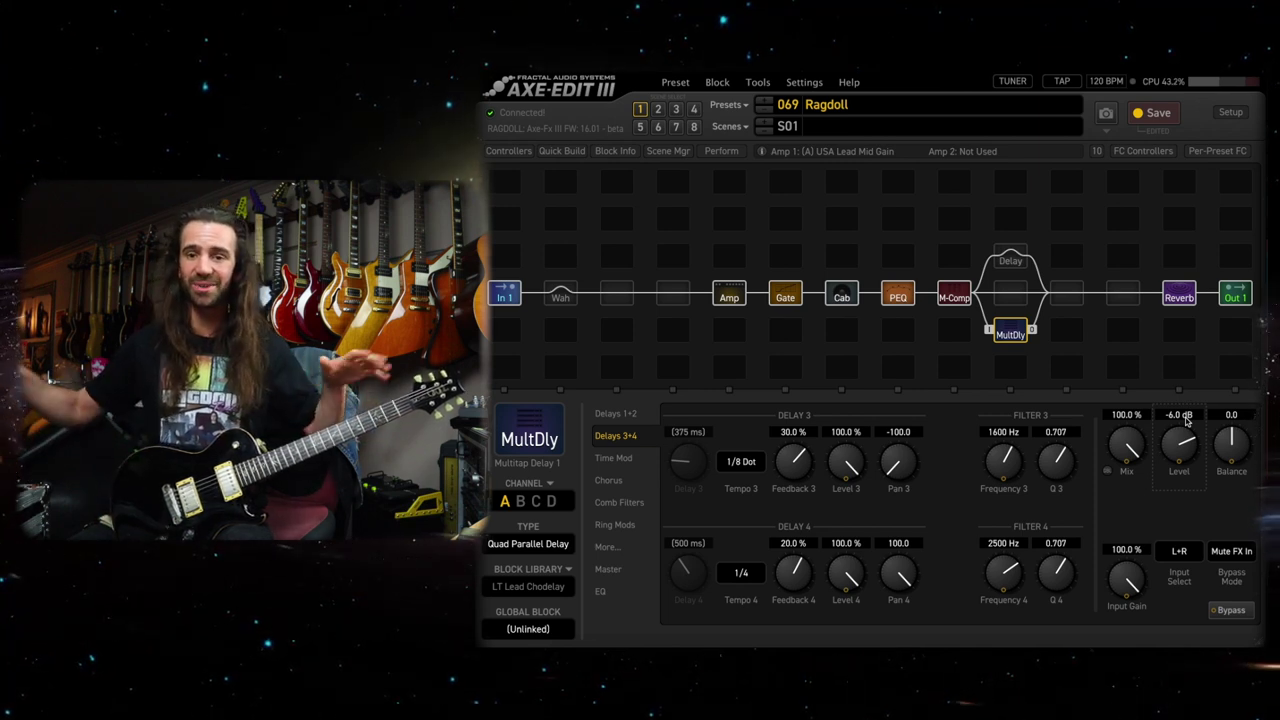
click(606, 593)
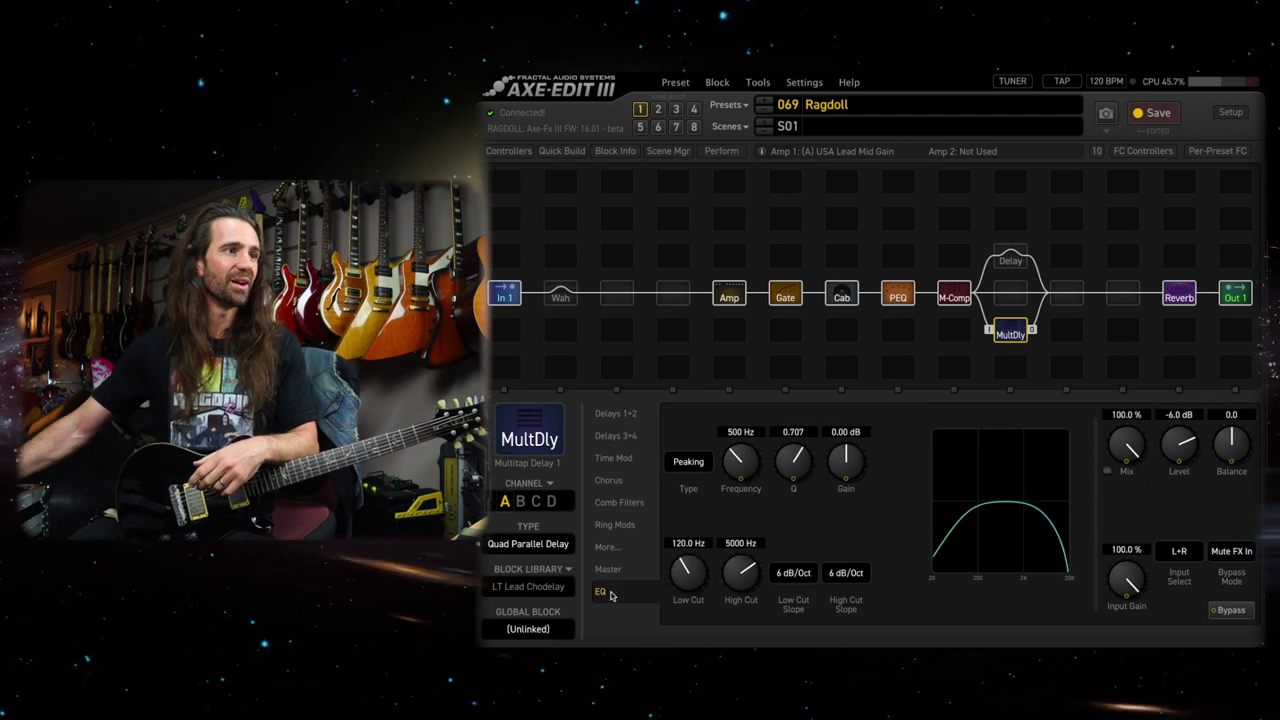
Set both EQ cut slopes to 24 dB/Oct and the high cut to 4000 Hz.
click(842, 574)
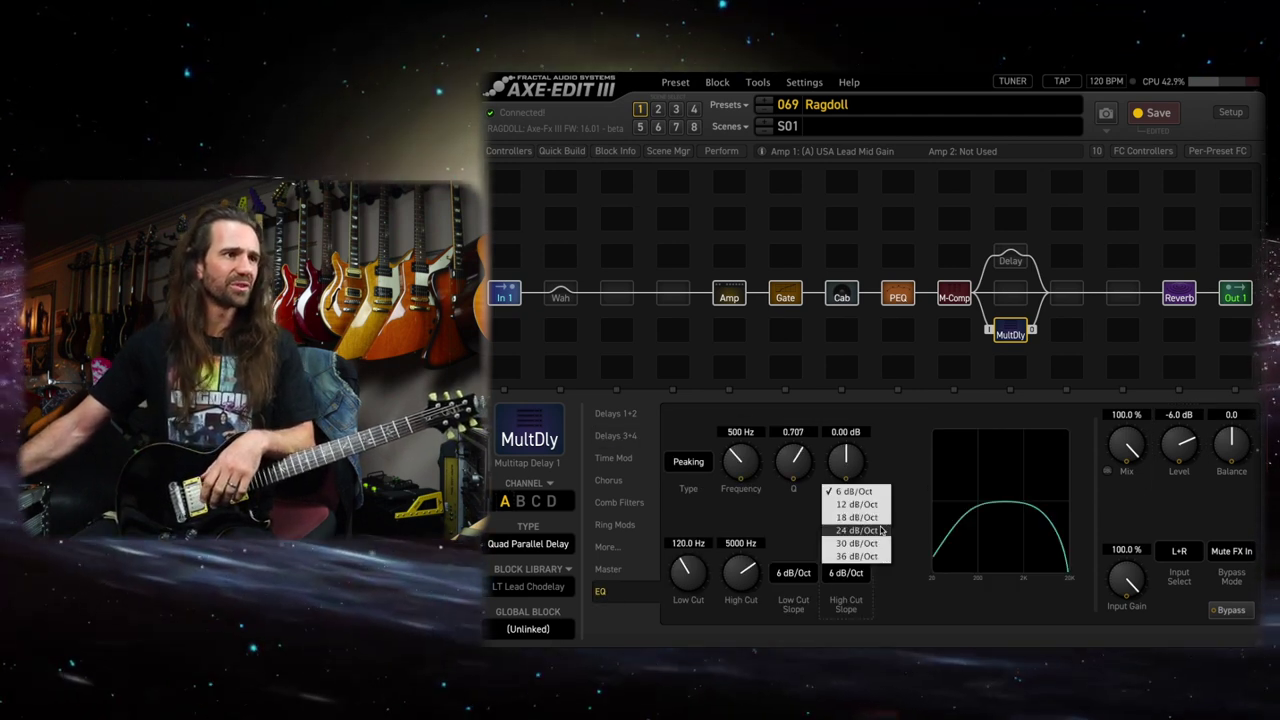
click(857, 530)
click(793, 573)
click(802, 530)
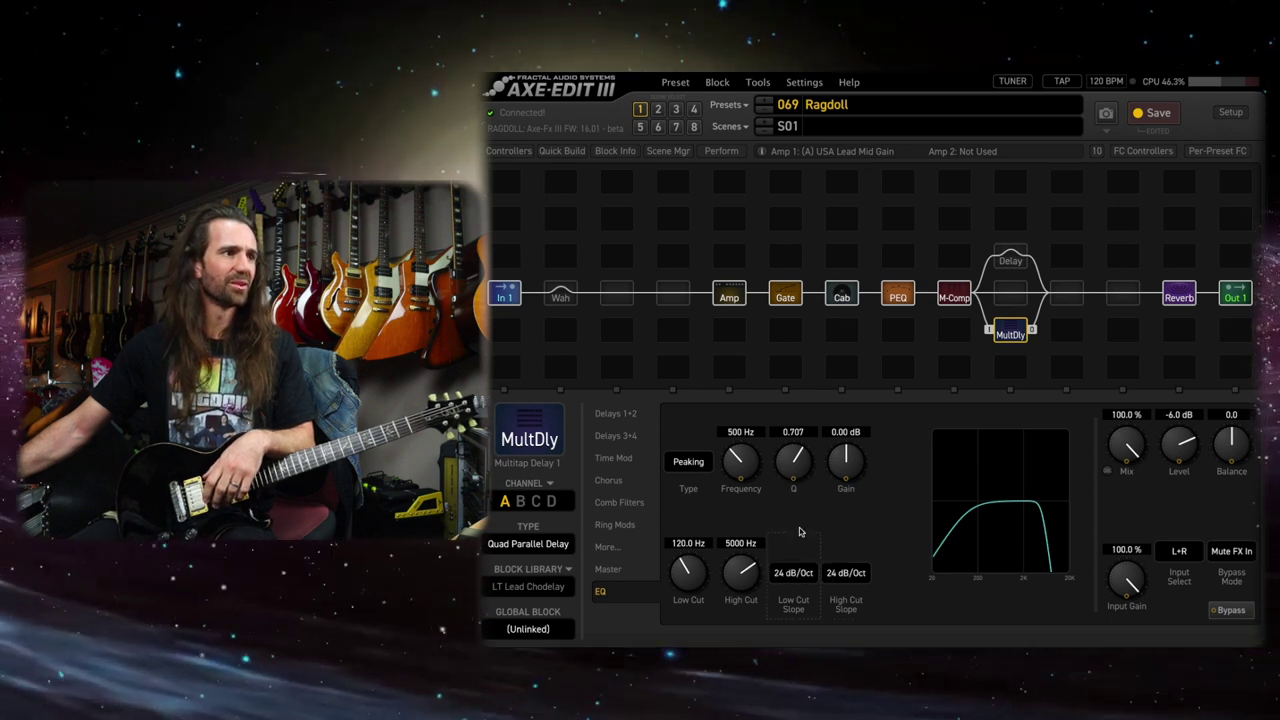
double_click(735, 541)
text(4000)
key(Return)
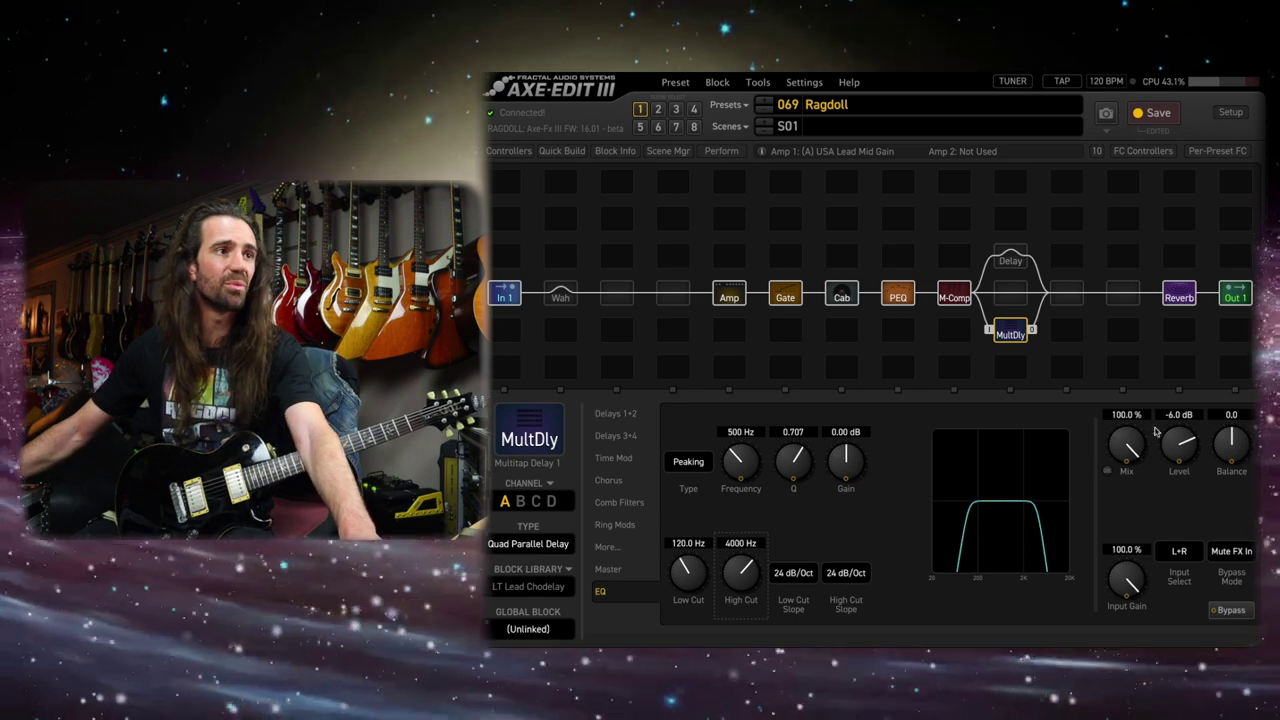
Raise the delay's output level to -4.0 dB.
double_click(1187, 415)
text(-4)
key(Return)
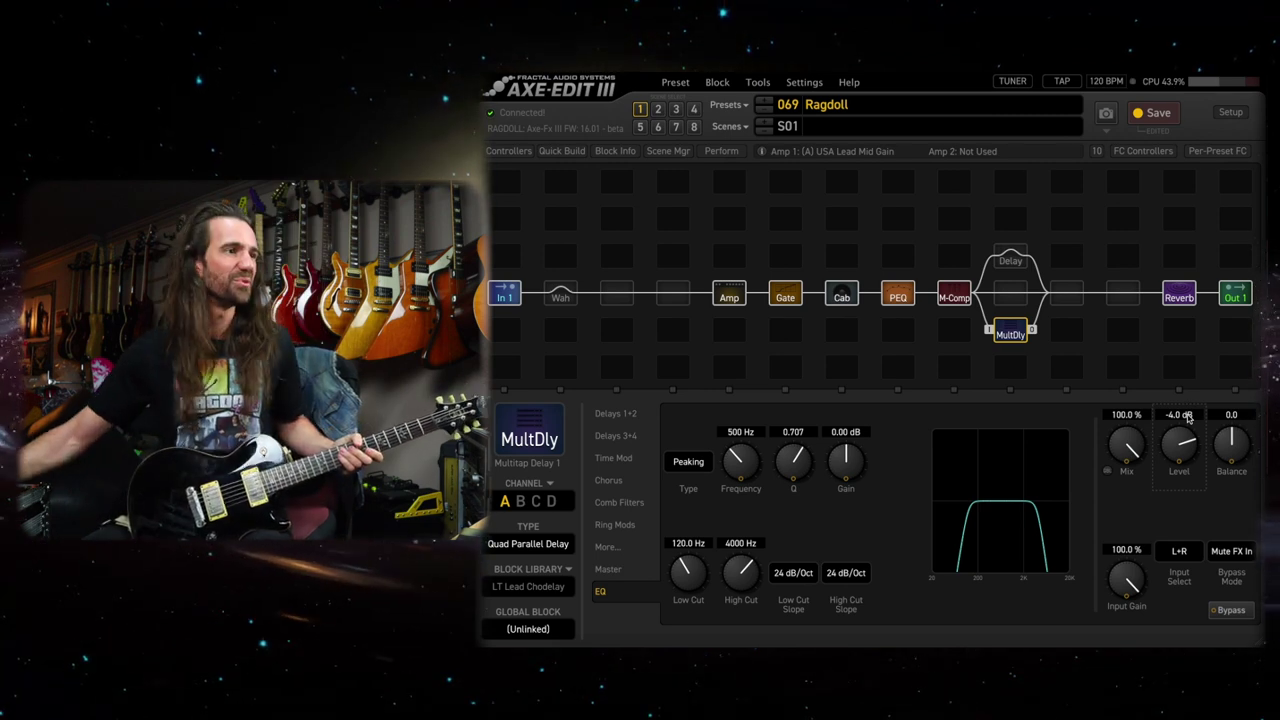
Review the delay's Master, Time Mod, Chorus and More pages, then save preset 069 Ragdoll.
click(619, 570)
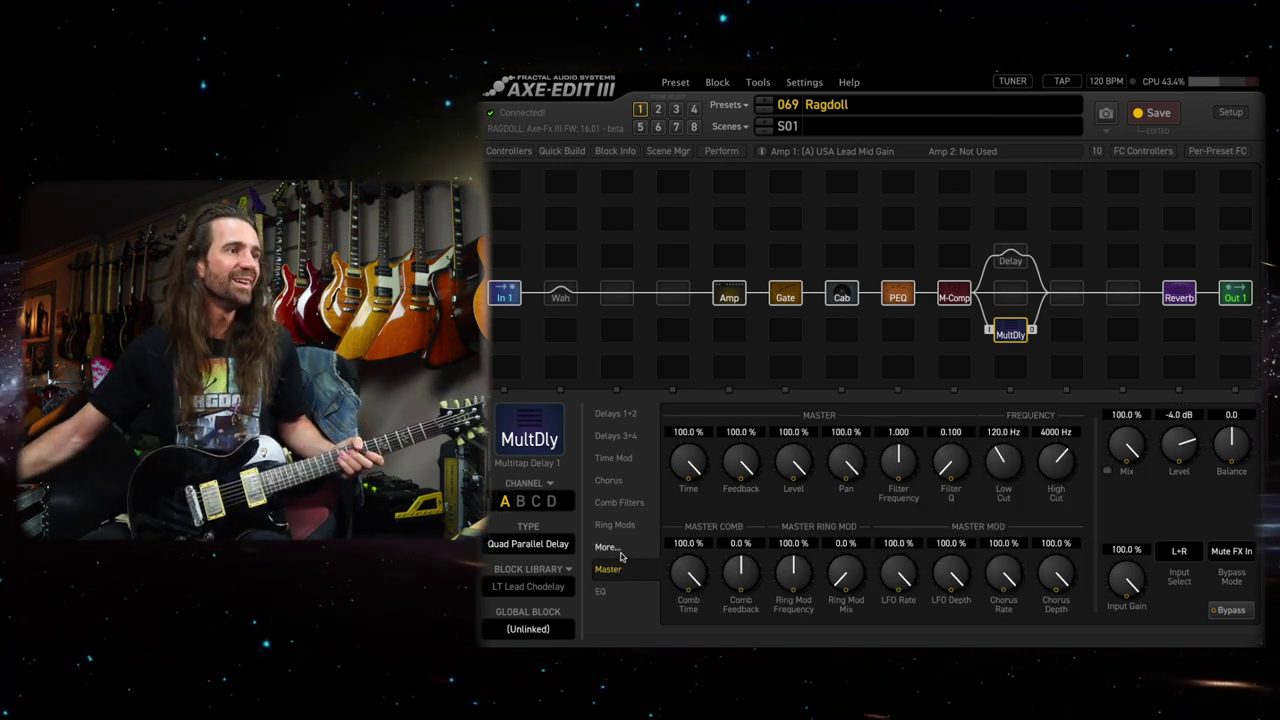
click(610, 549)
click(635, 461)
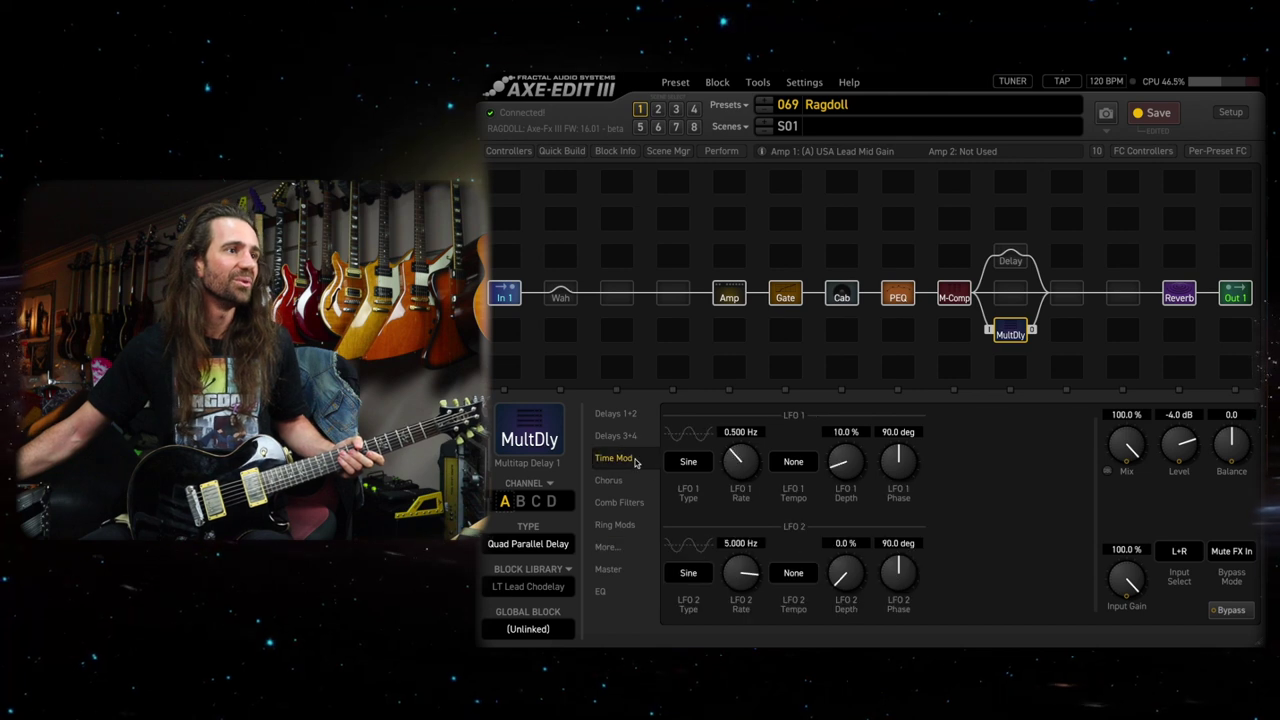
click(630, 481)
click(633, 547)
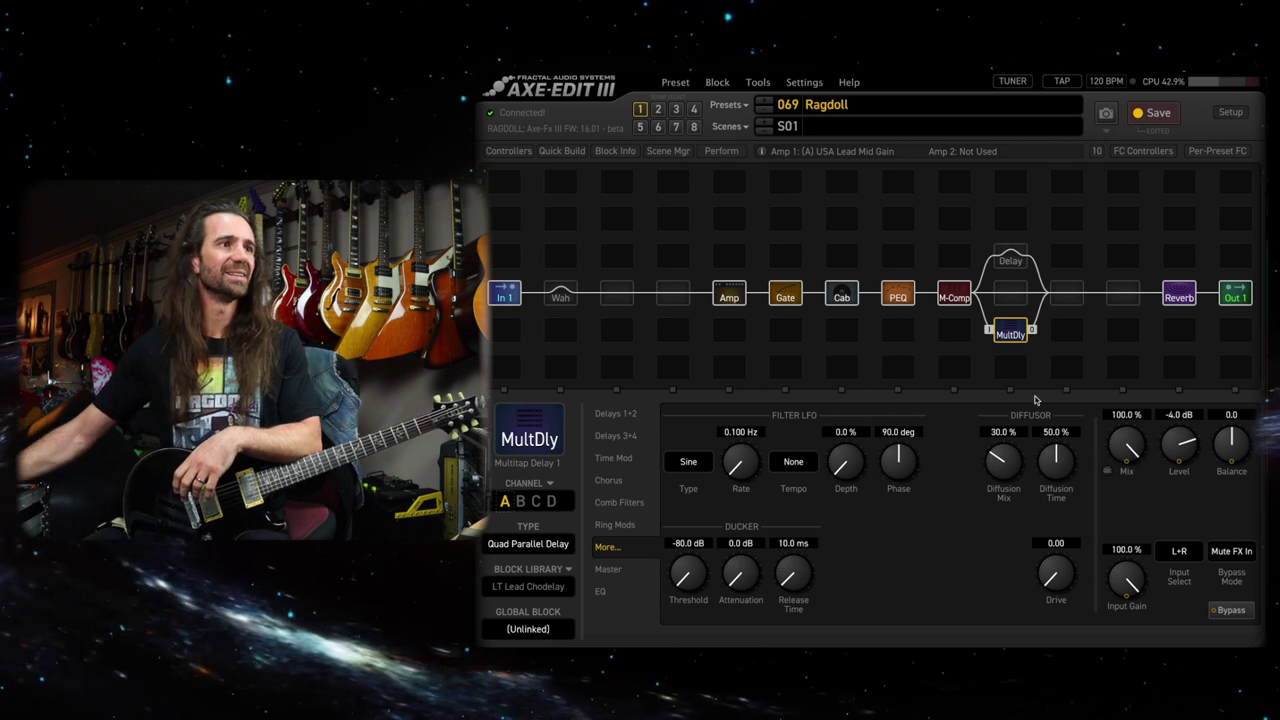
click(1155, 113)
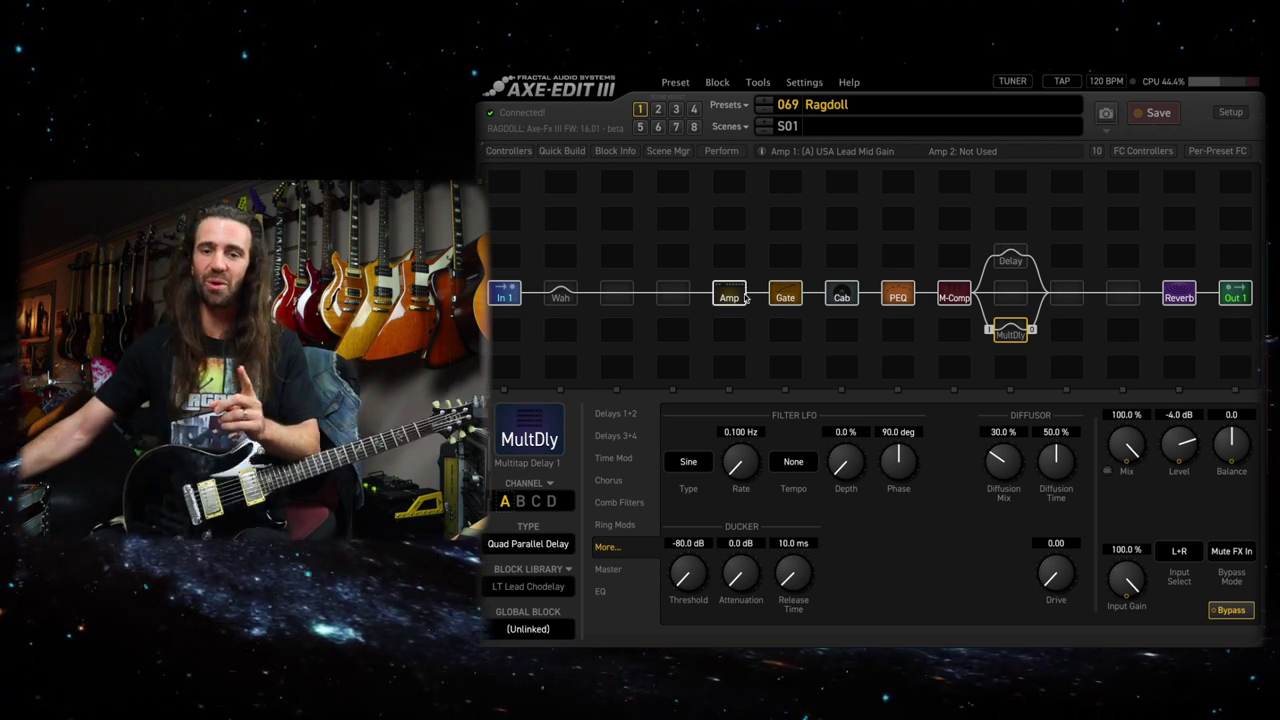
Set the output block's scene 2 level to 3.00 dB.
click(1237, 295)
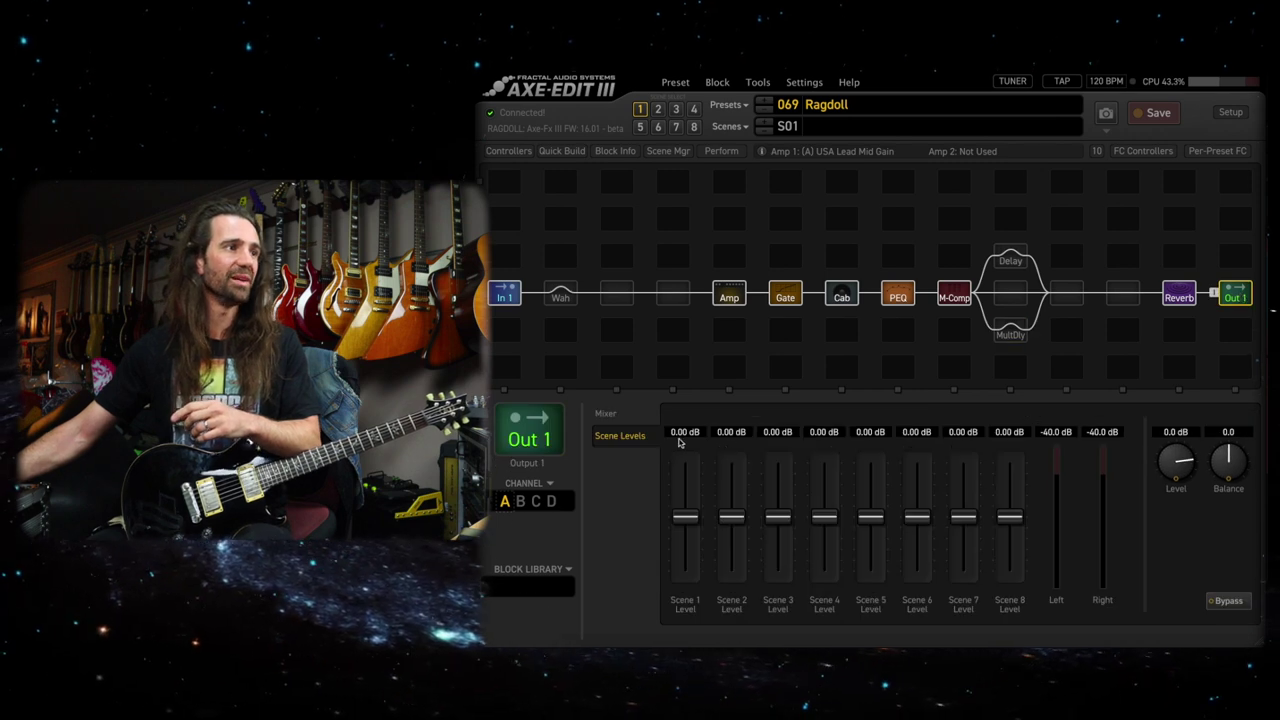
double_click(732, 433)
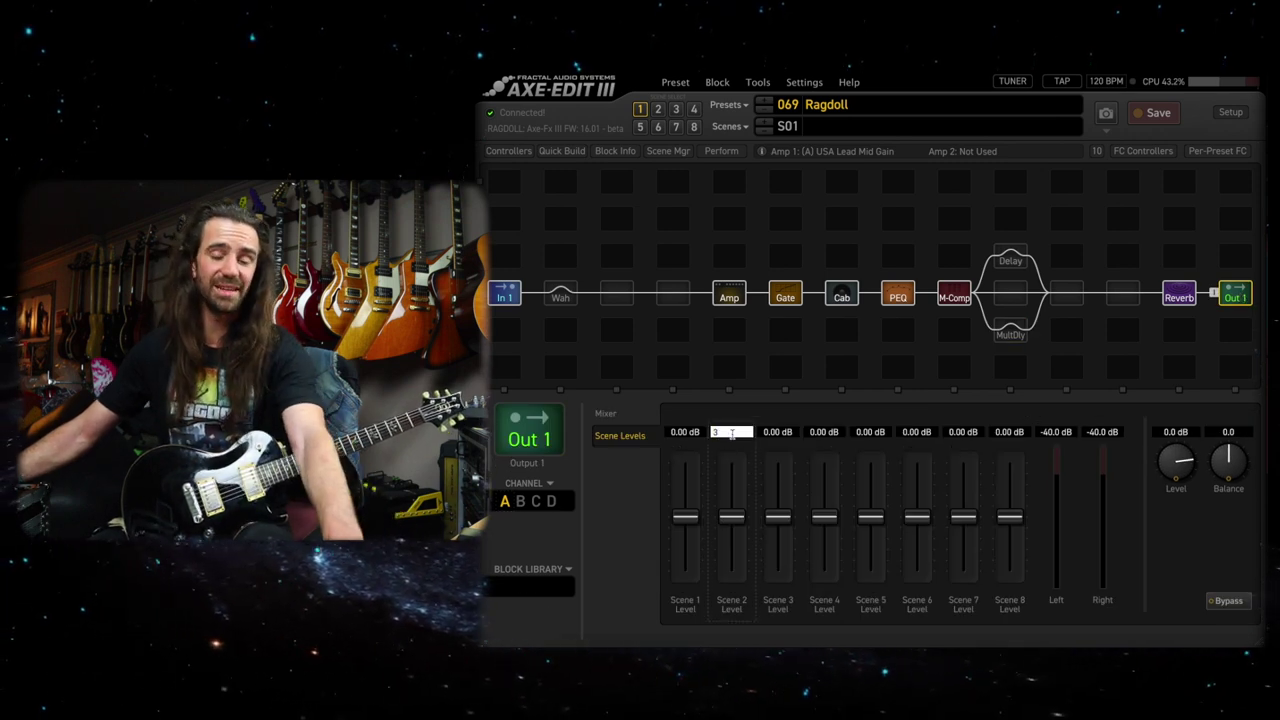
text(3)
key(Return)
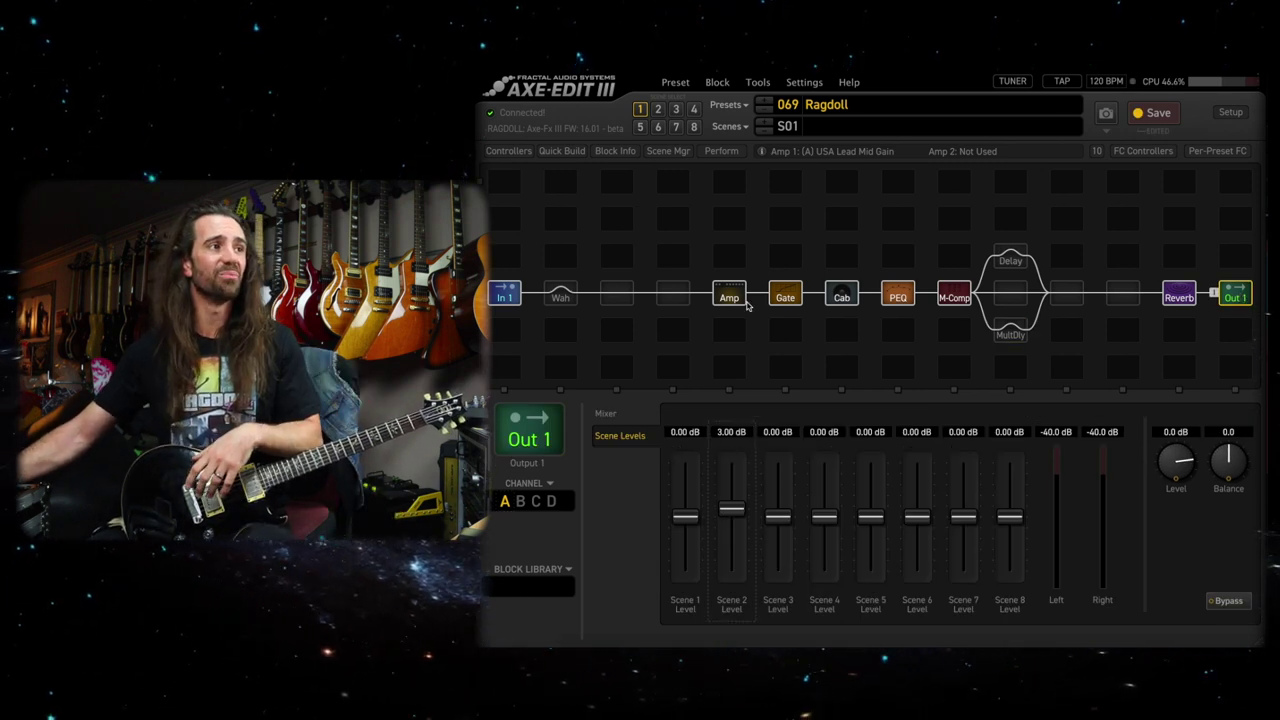
Make Control Switch 1 the modifier source for the amp's Input Boost and Fat switch.
click(739, 299)
click(604, 436)
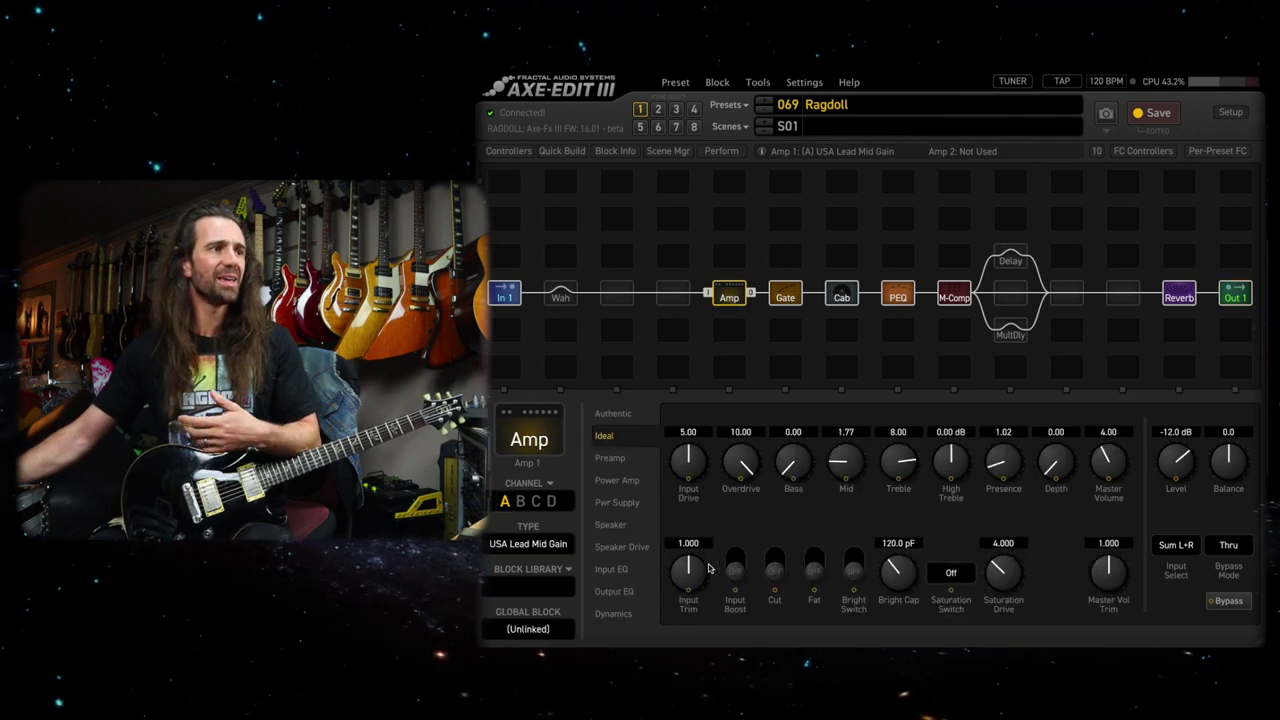
right_click(733, 573)
click(691, 250)
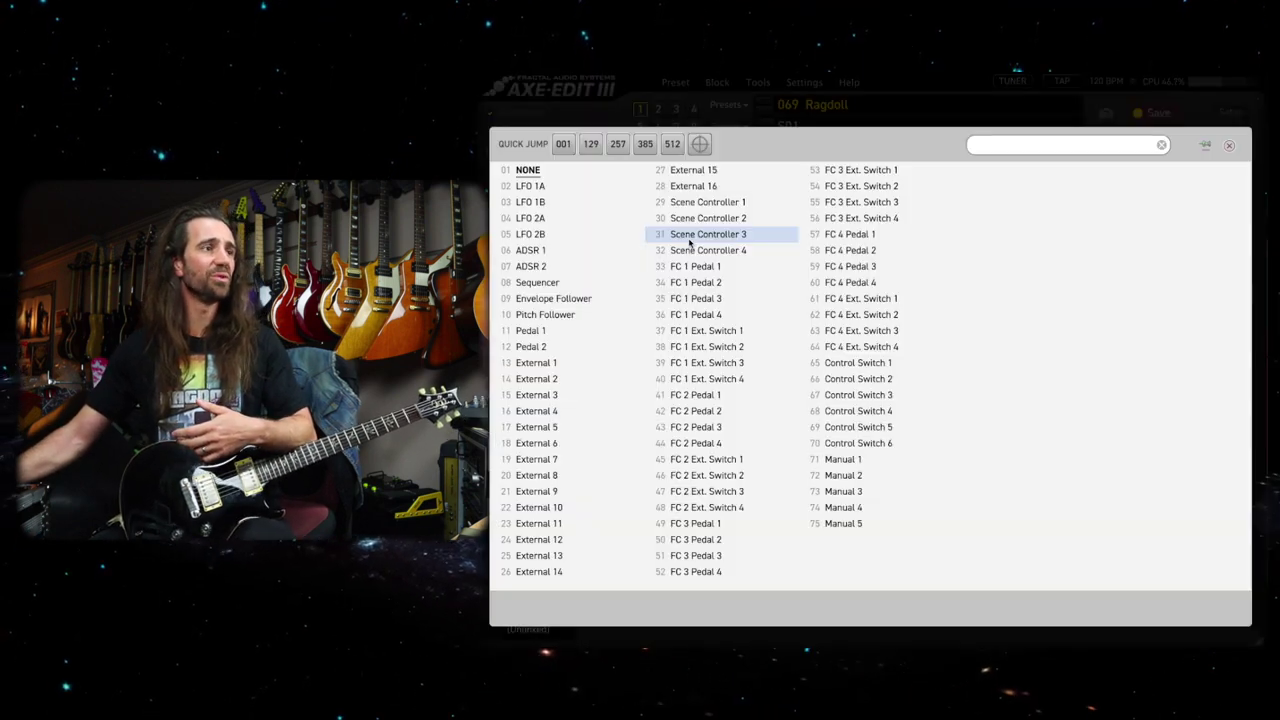
click(915, 365)
click(1092, 208)
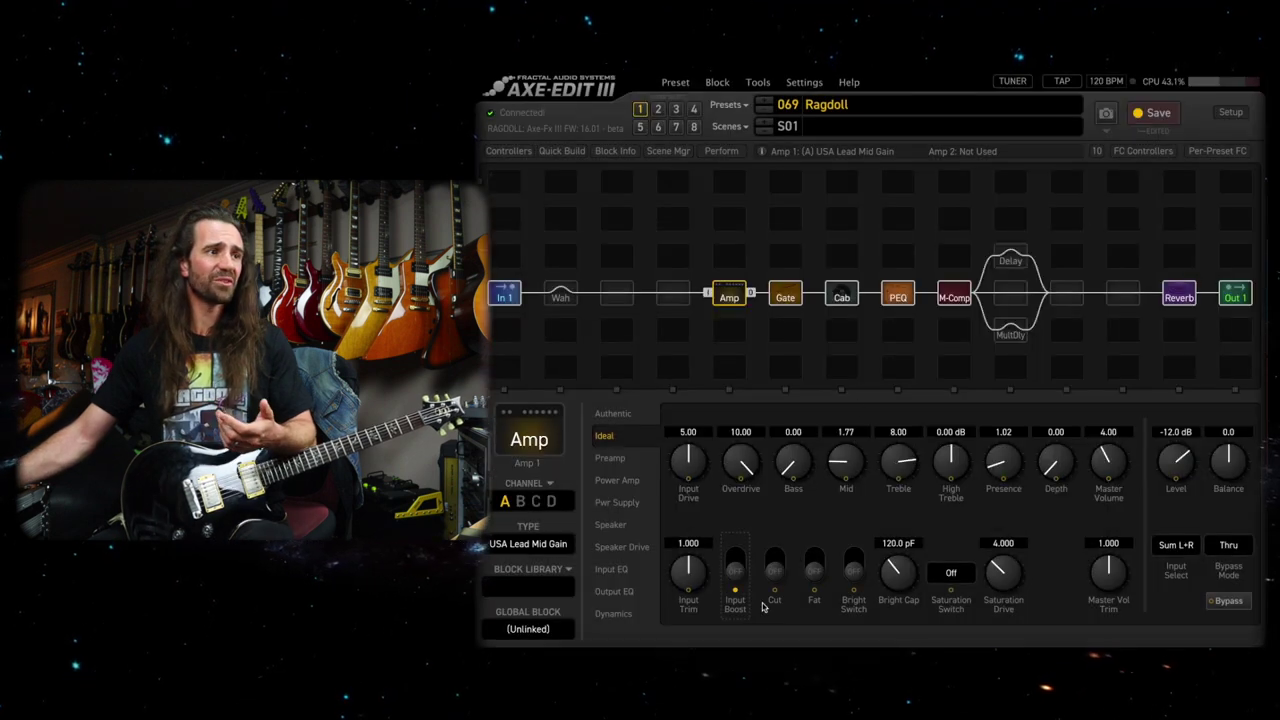
right_click(817, 572)
click(710, 238)
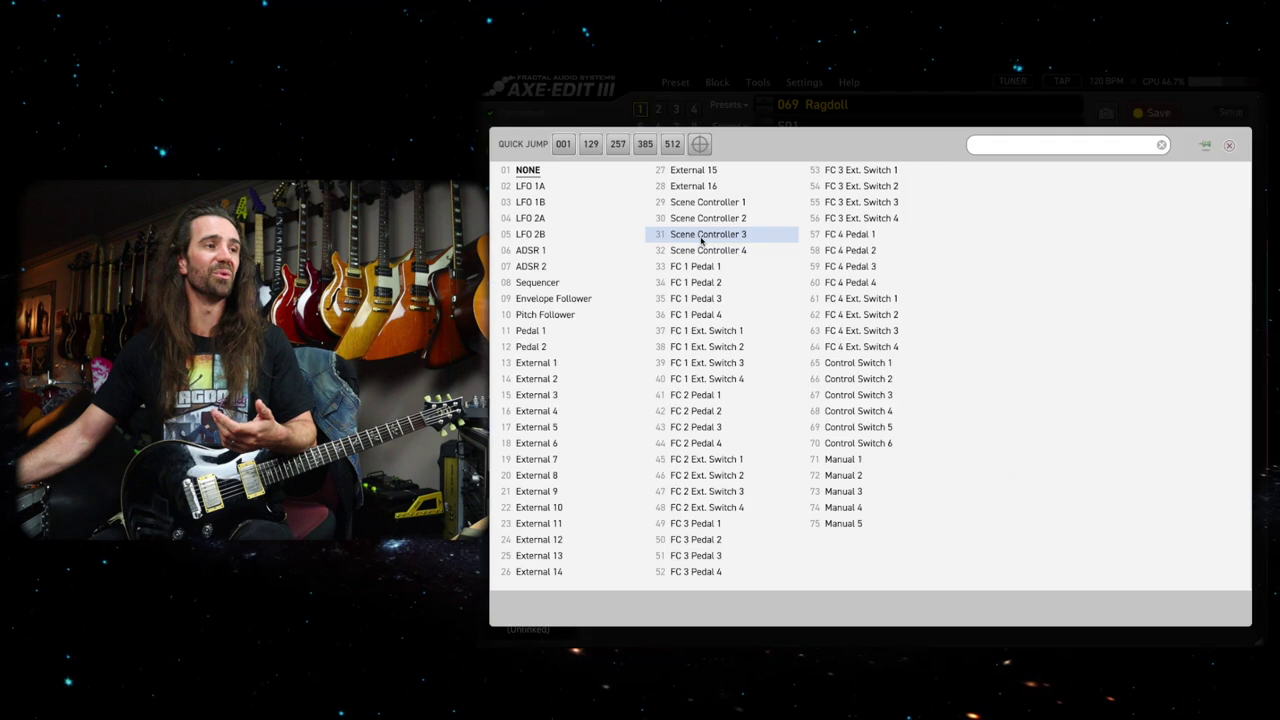
click(906, 363)
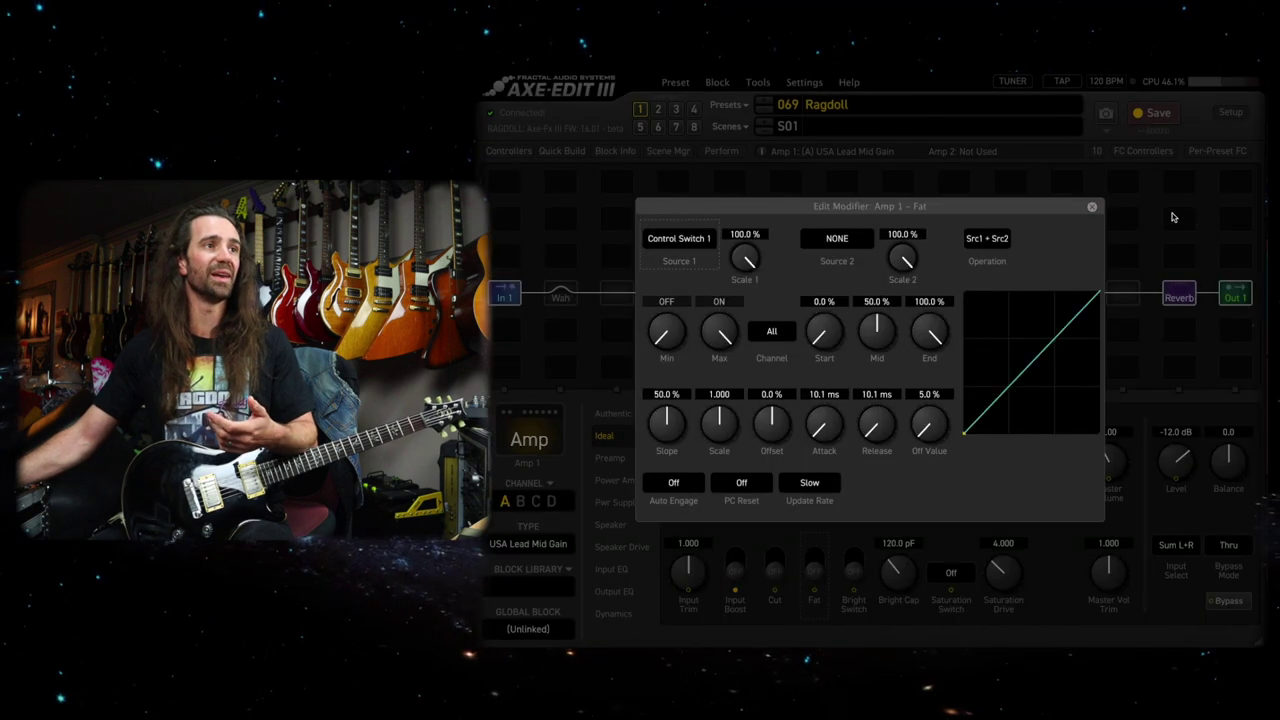
click(1090, 207)
click(510, 151)
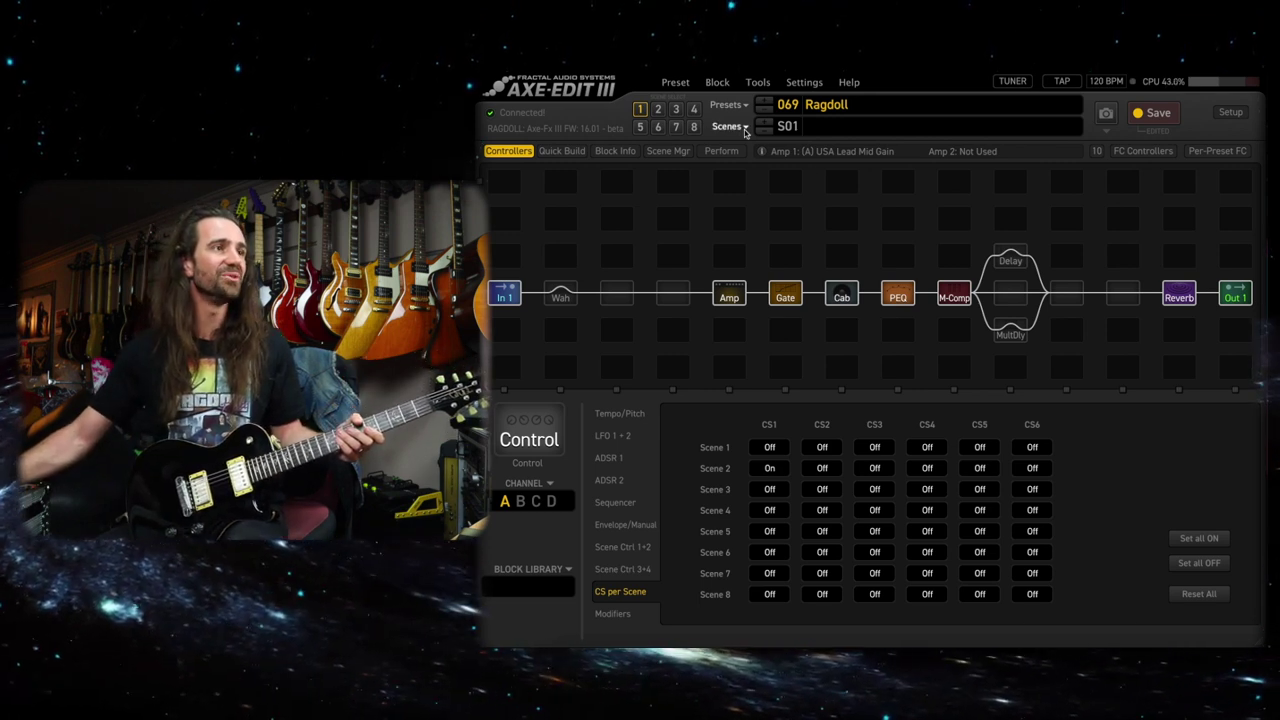
Switch to scene 2 and inspect the Delay, MultDly, Reverb, Cab and Amp blocks.
click(661, 110)
click(1010, 260)
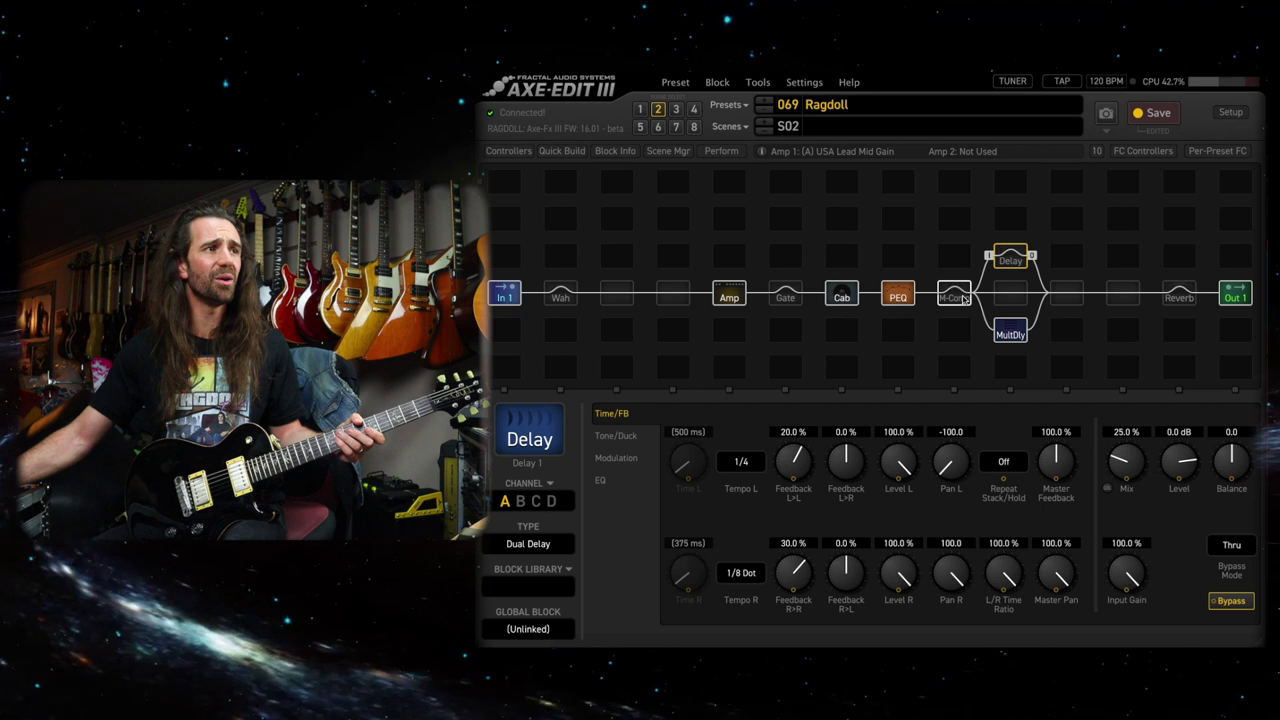
click(1010, 332)
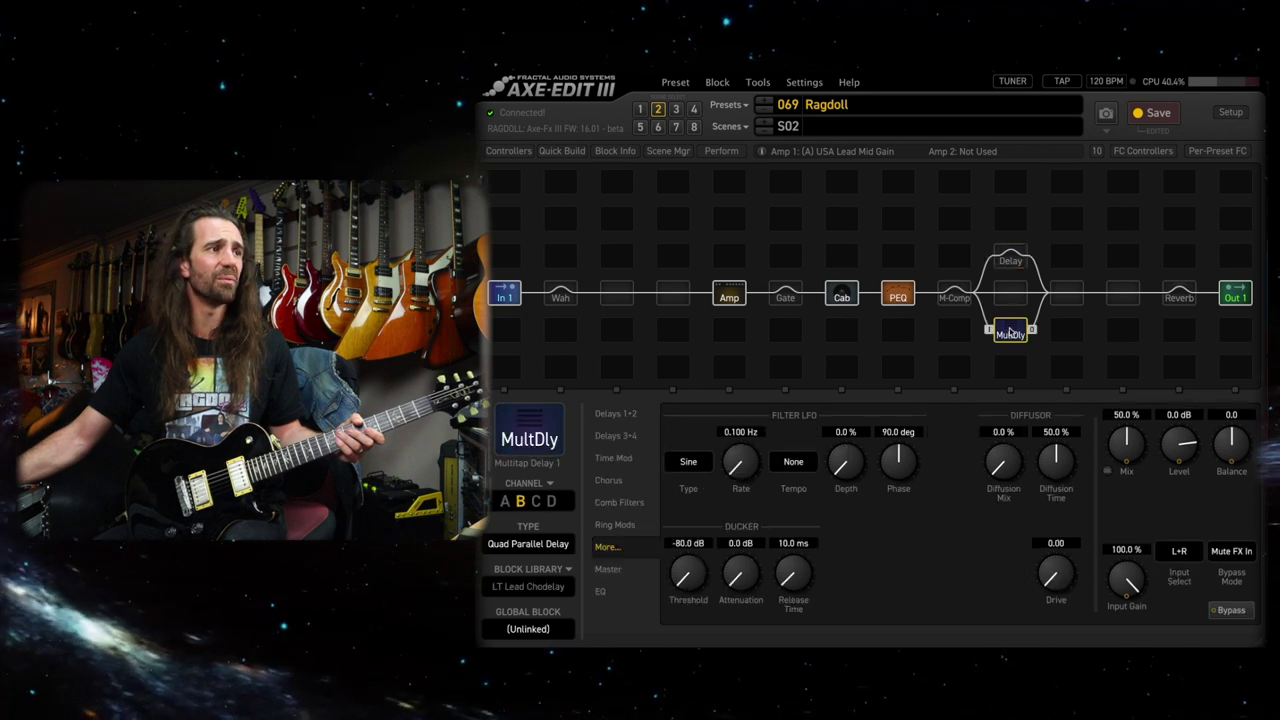
click(505, 501)
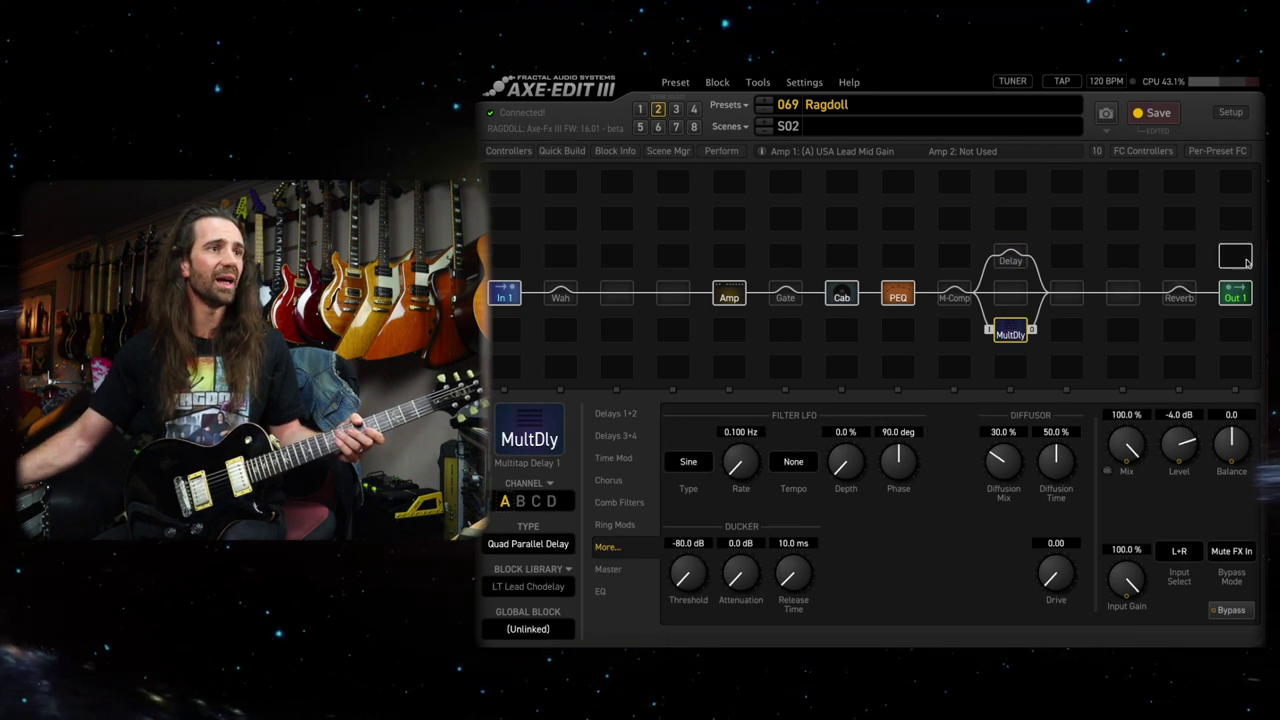
click(1180, 297)
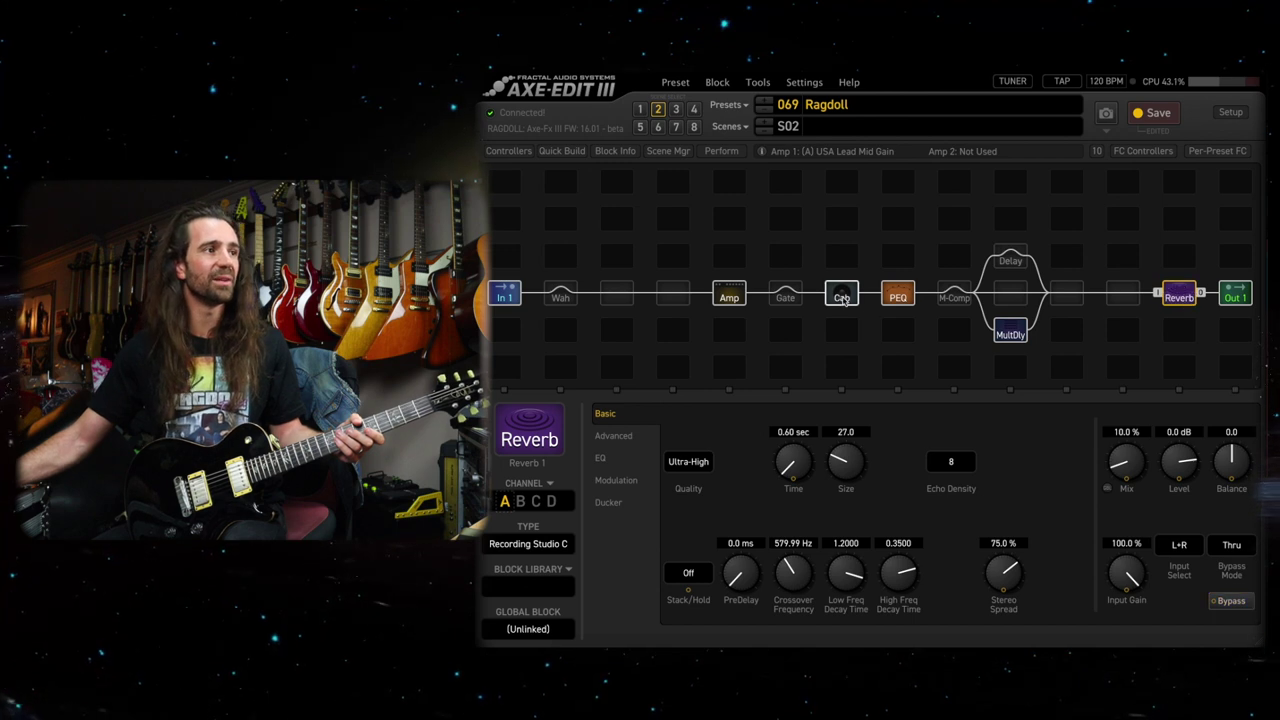
click(843, 297)
click(732, 297)
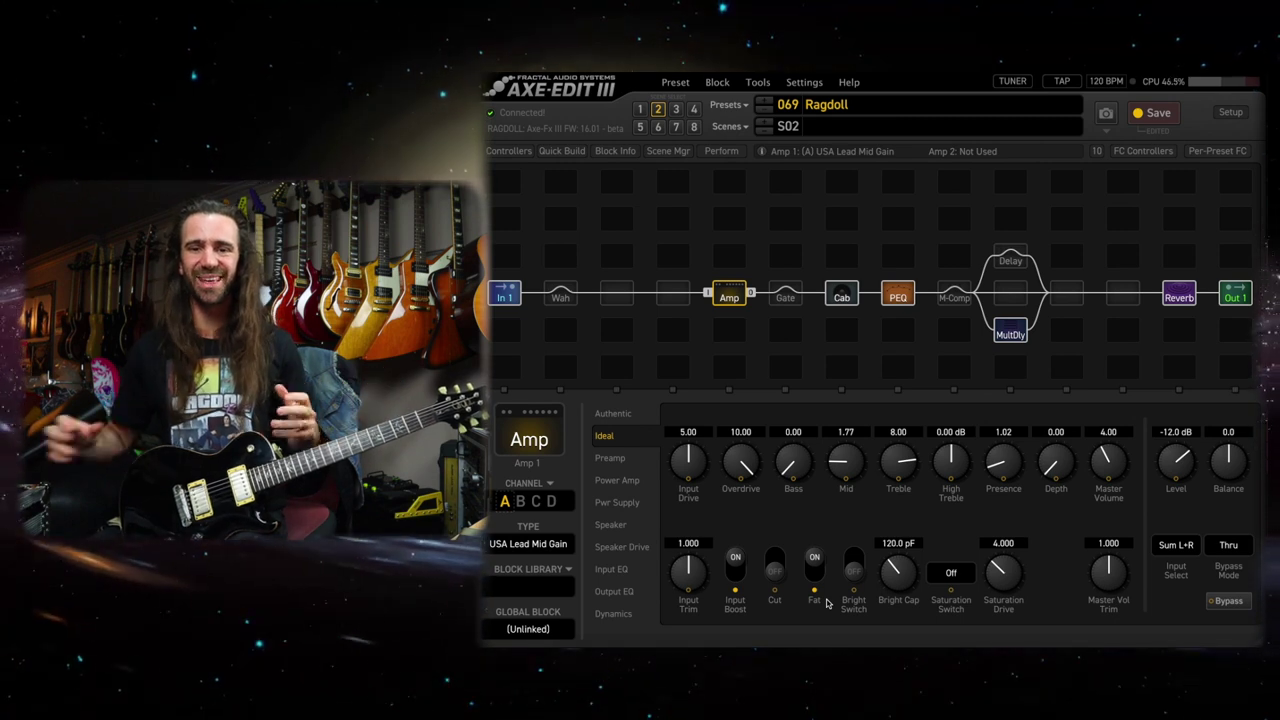
Switch to scene 3 and step through the MultDly, Amp, Gate, Cab, PEQ, M-Comp and Delay blocks.
click(675, 110)
click(1010, 334)
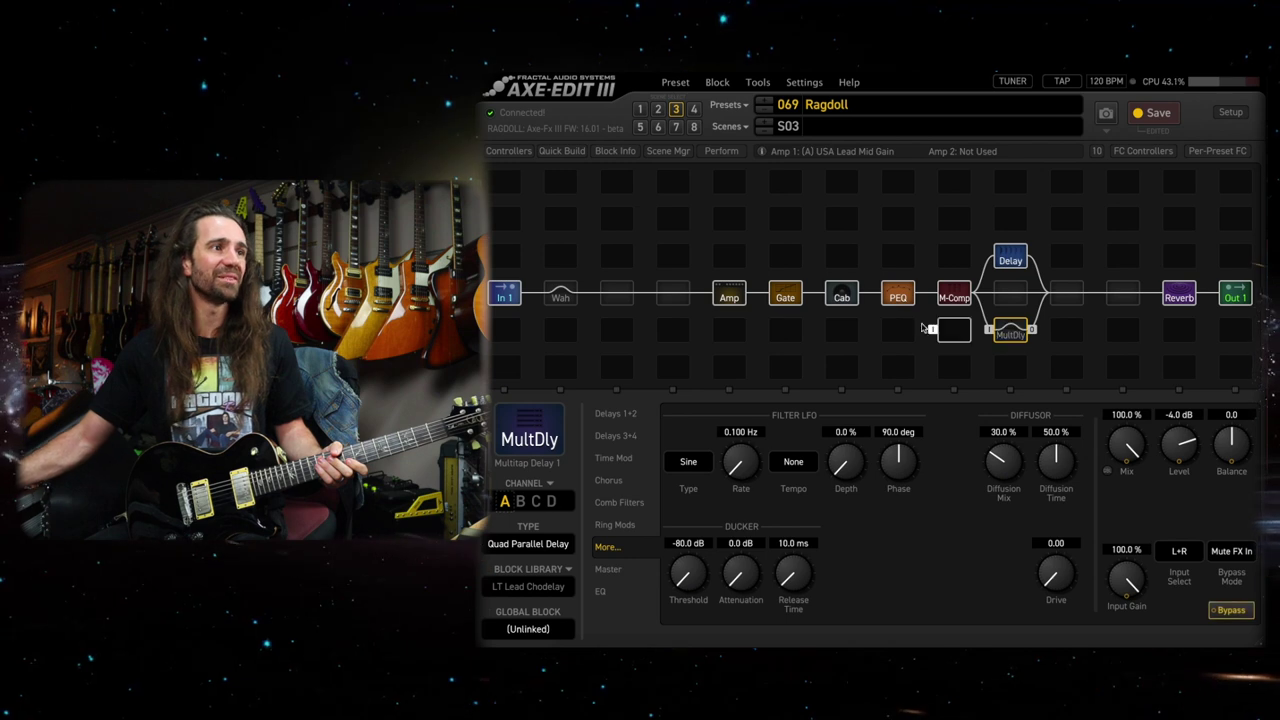
click(729, 296)
click(785, 296)
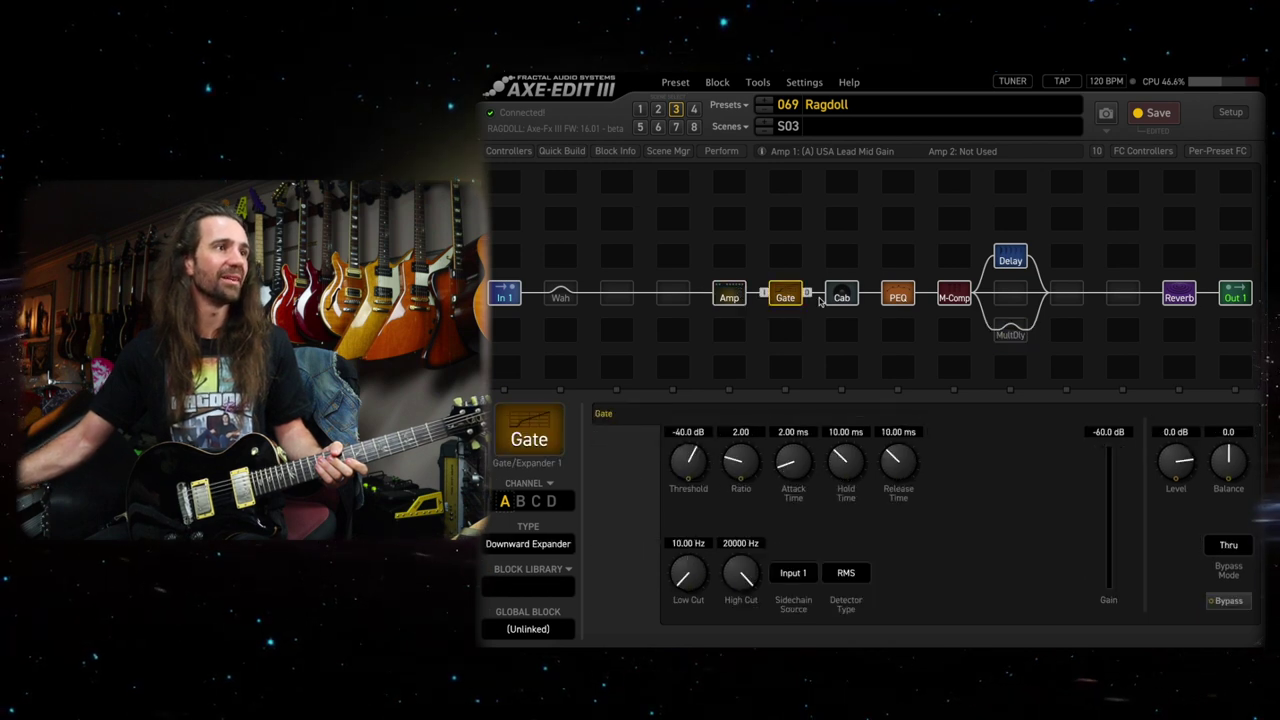
click(843, 302)
click(895, 298)
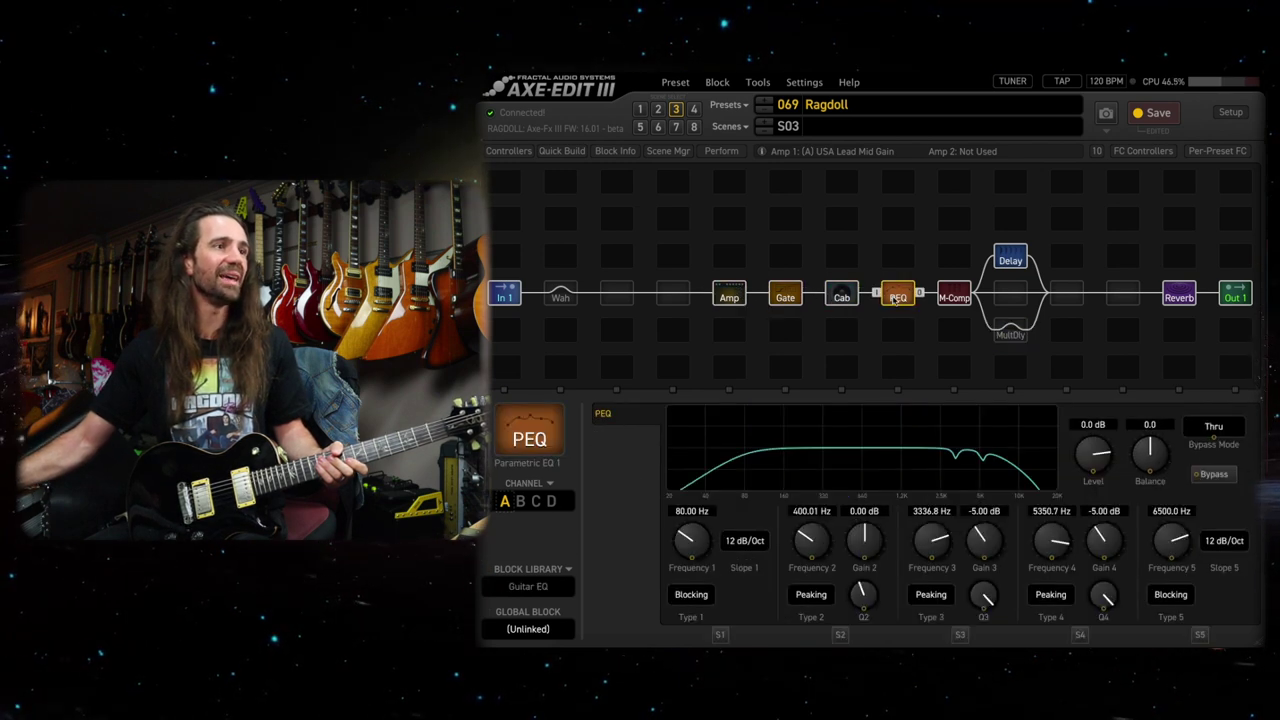
click(948, 298)
click(1011, 262)
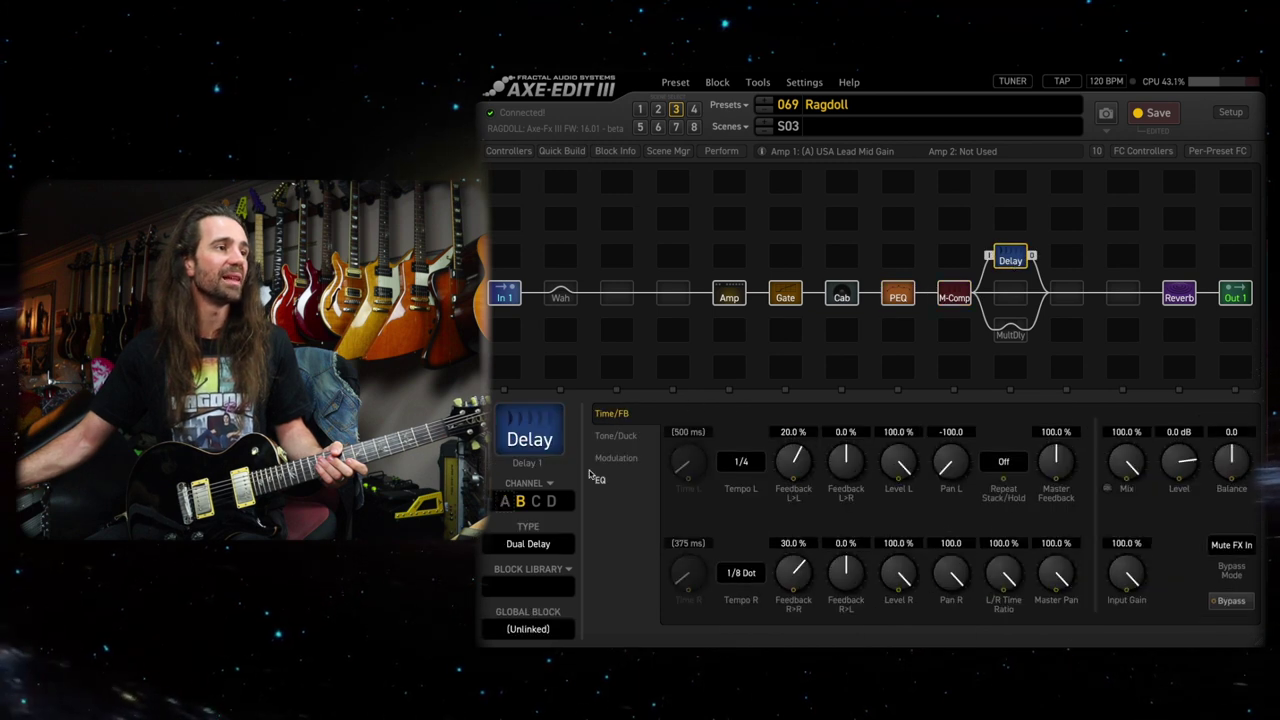
click(520, 501)
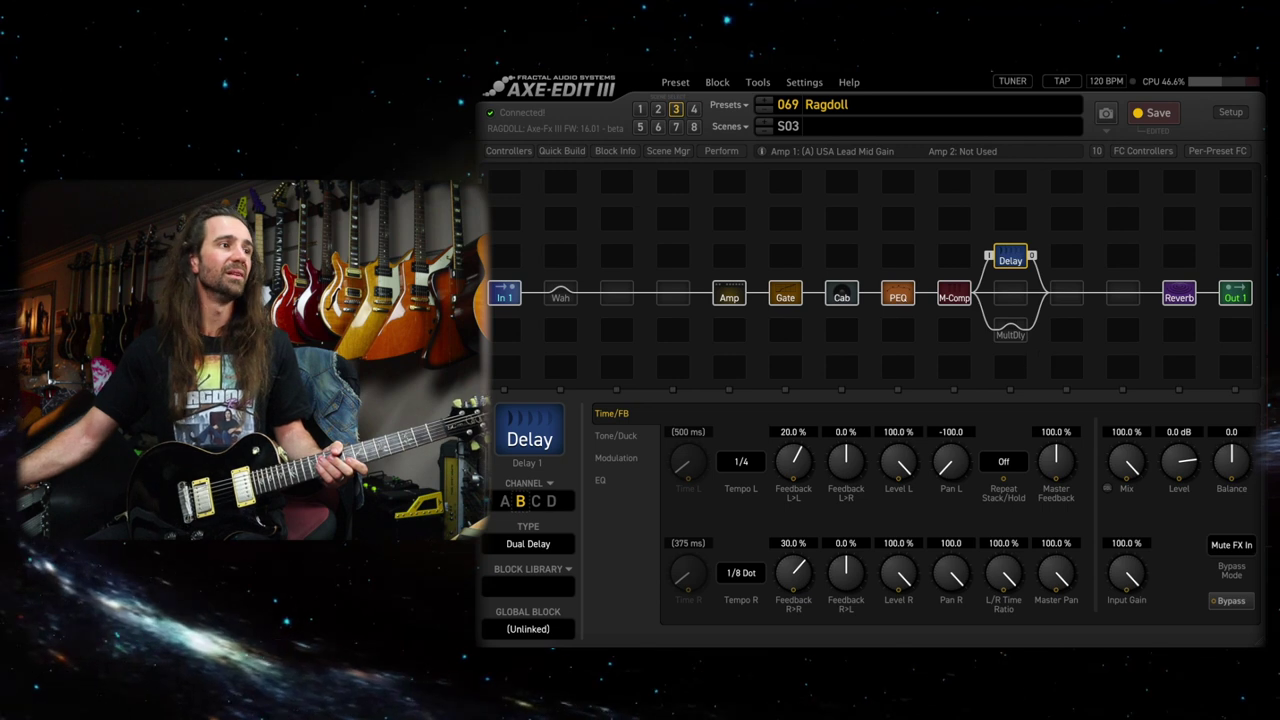
click(551, 484)
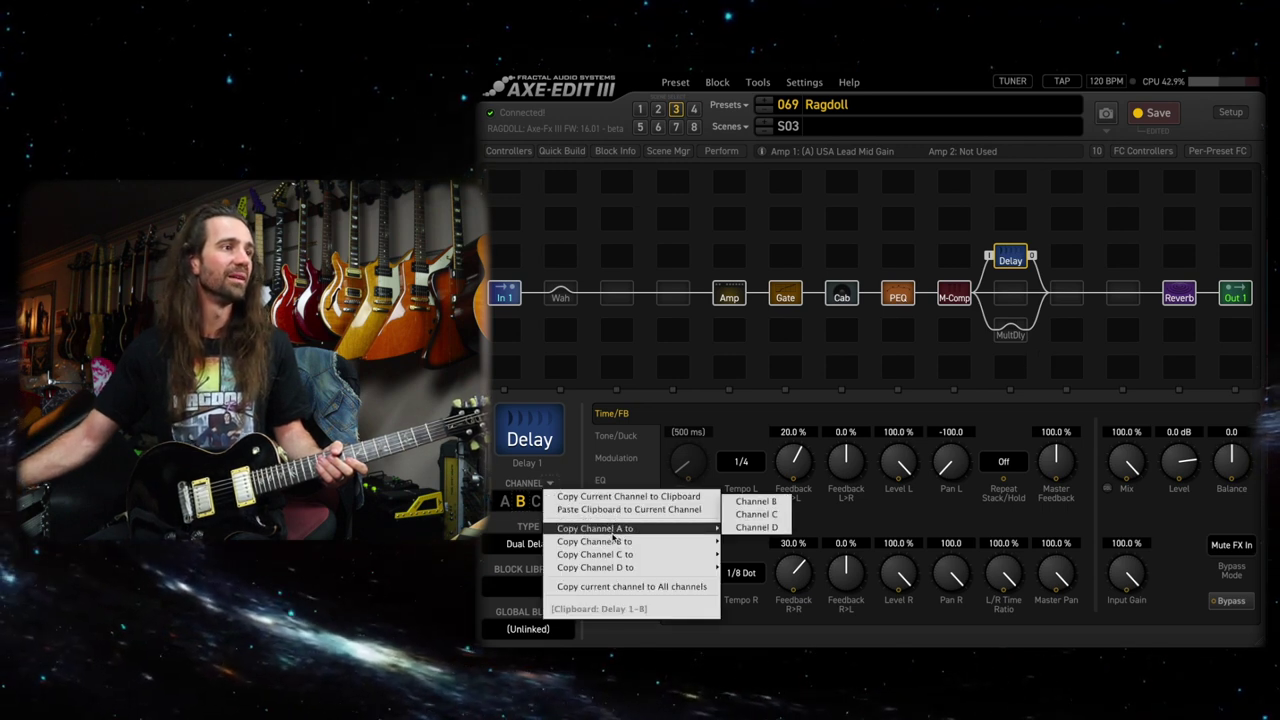
mouse_move(703, 540)
click(752, 514)
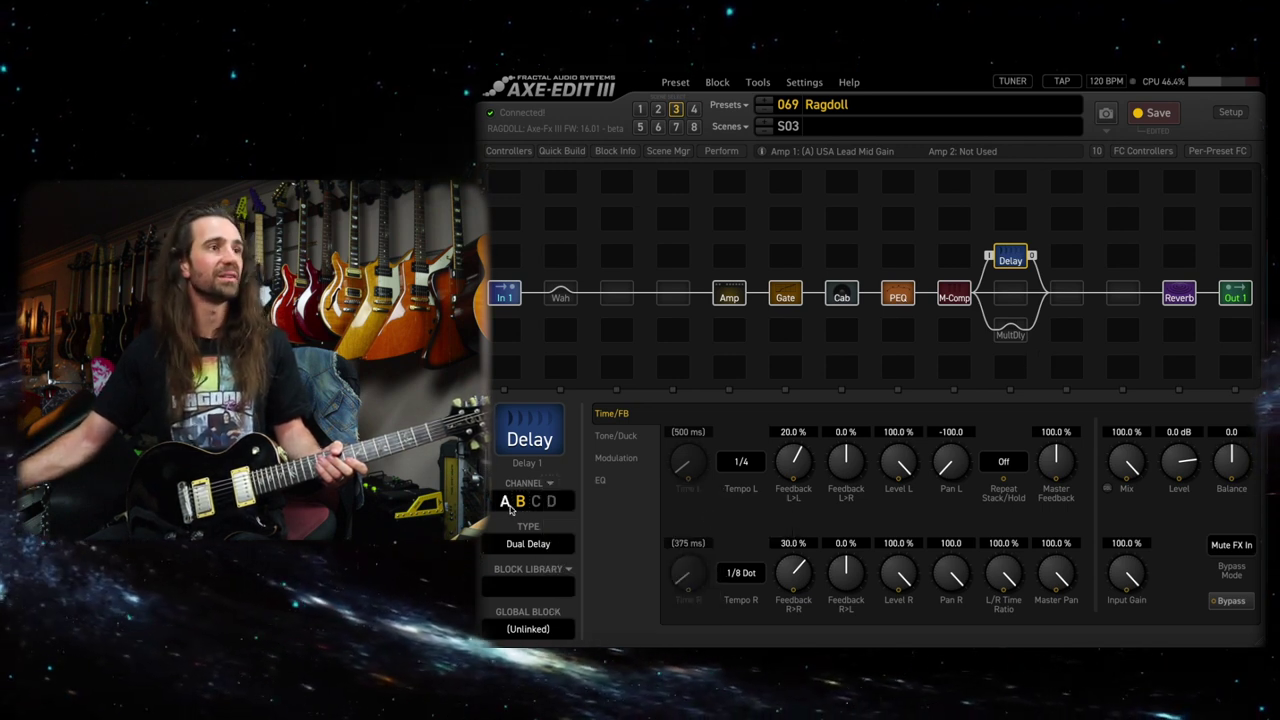
click(506, 502)
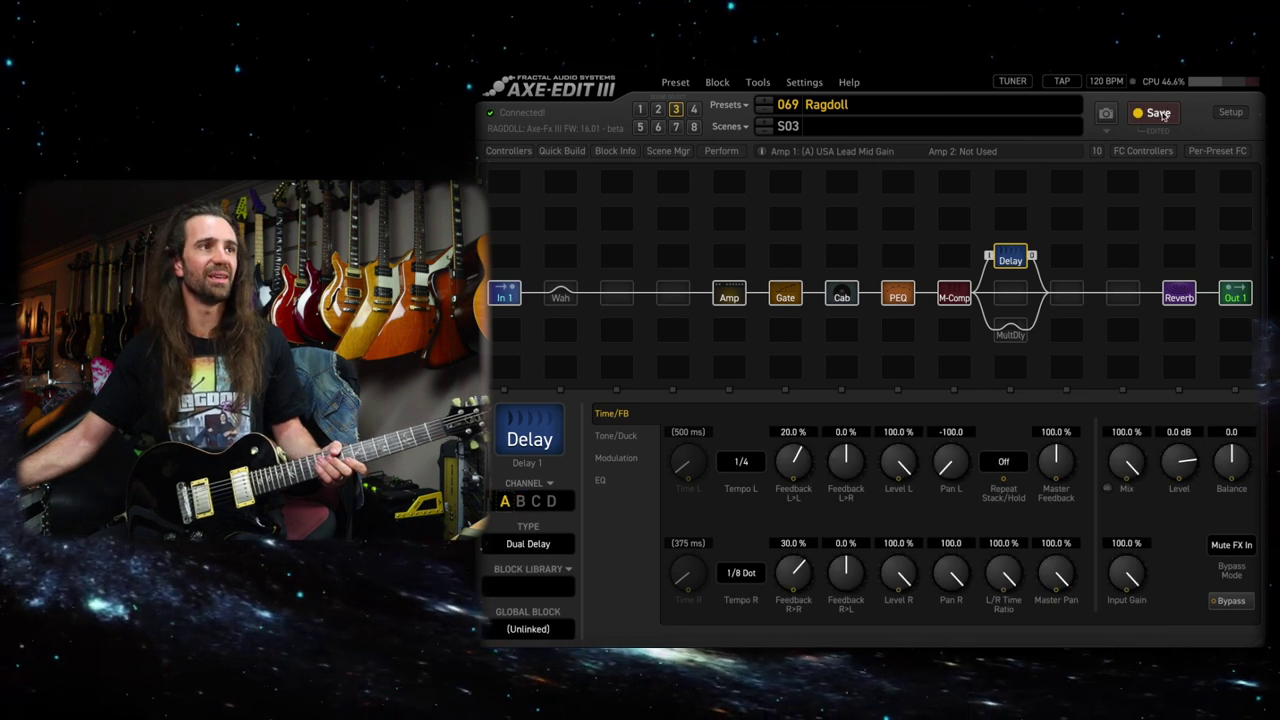
click(1160, 113)
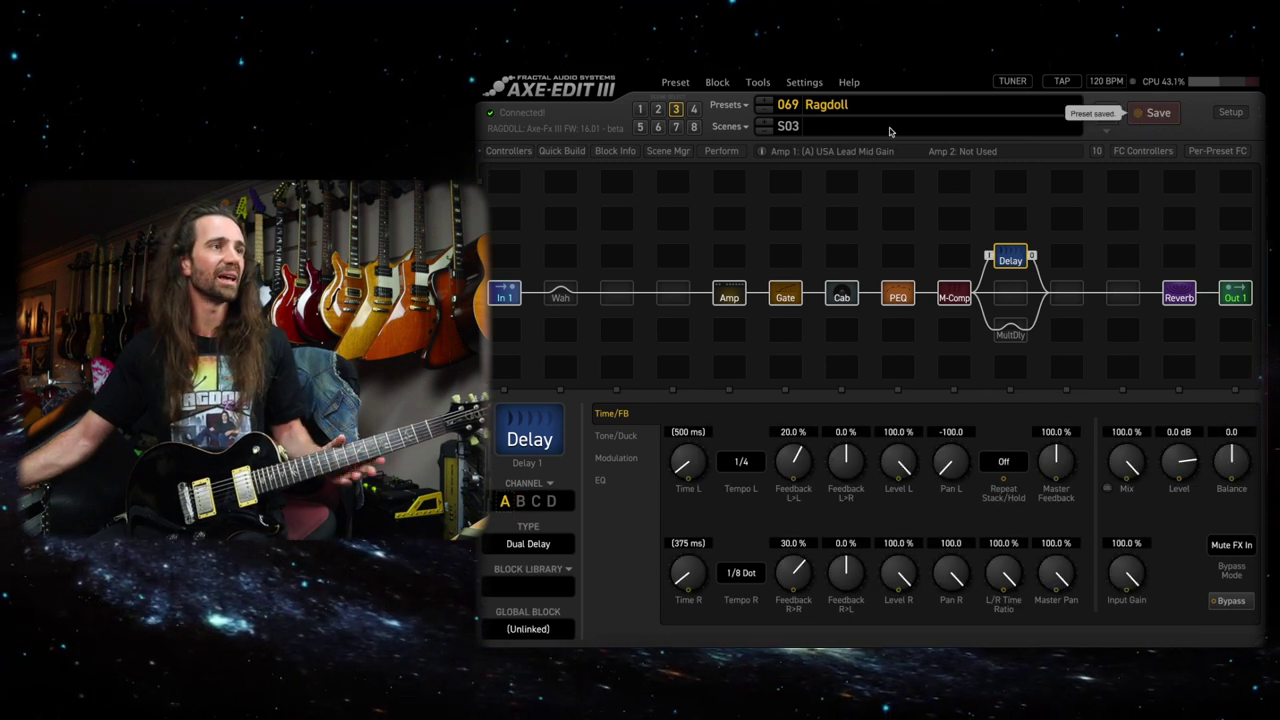
Name scenes 1–3 Chunk, Lead and Delay in the Scene Manager.
click(668, 151)
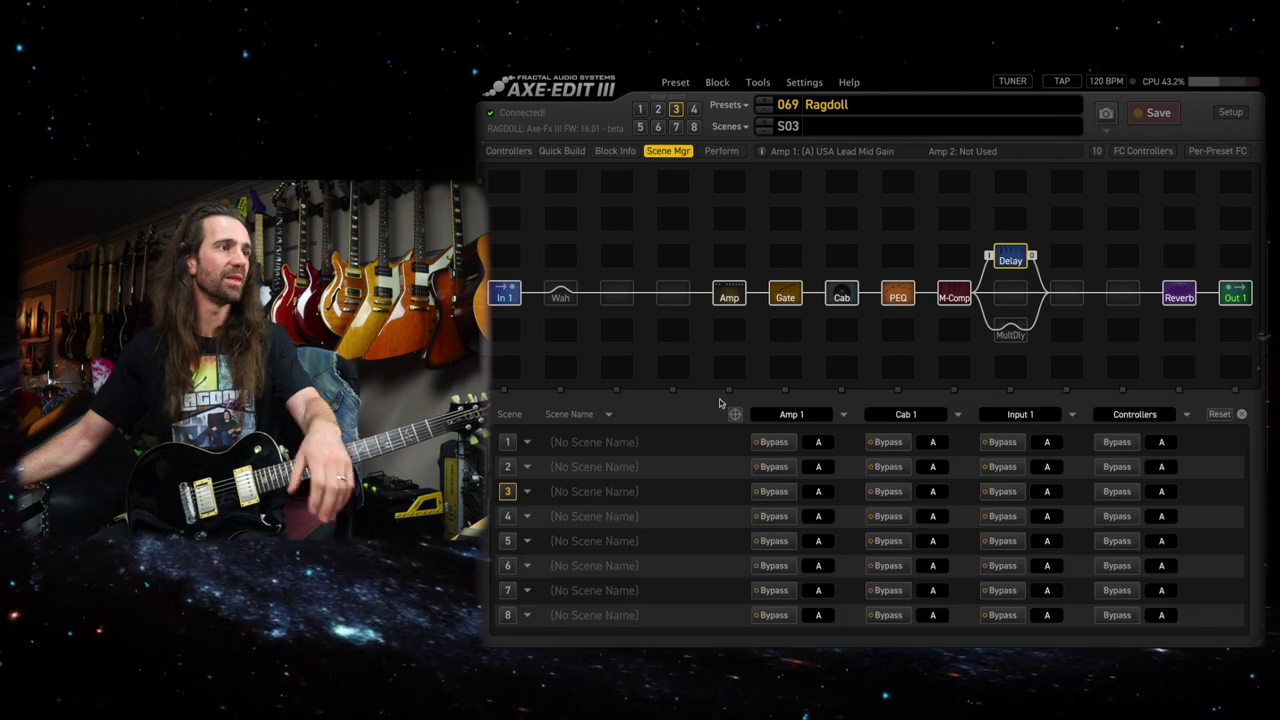
double_click(617, 443)
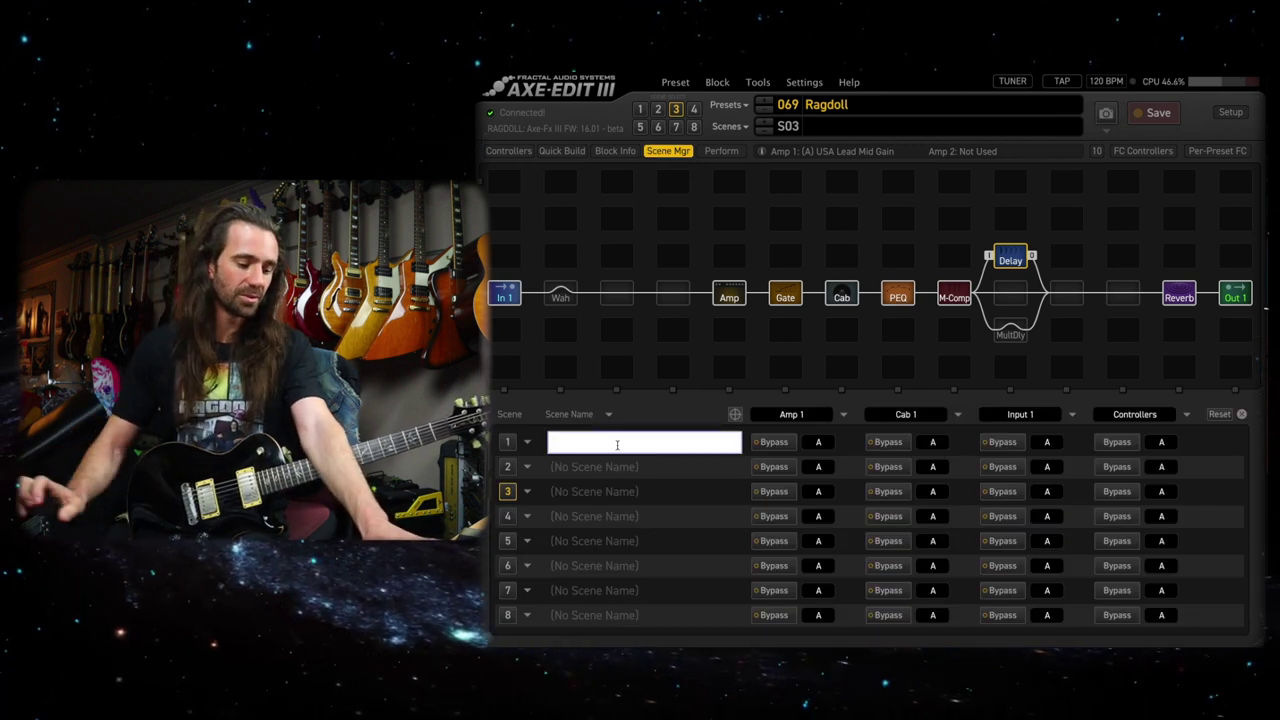
text(Chunk)
key(Return)
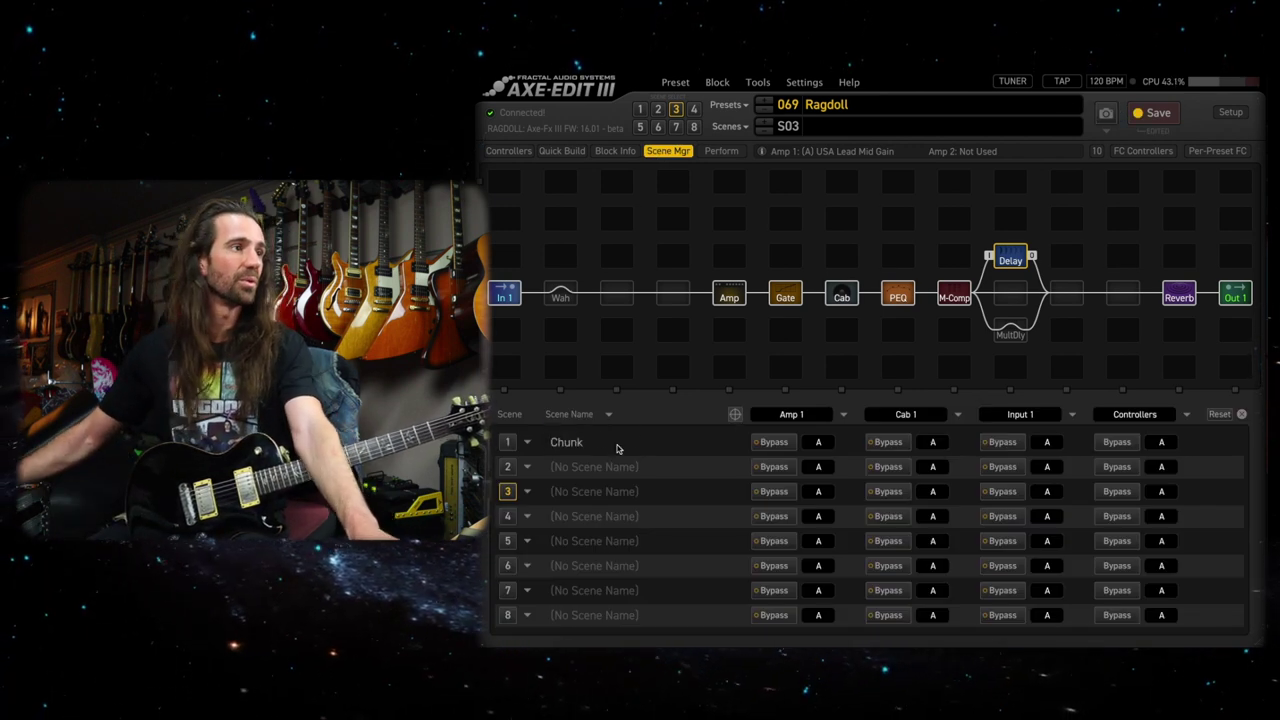
double_click(611, 474)
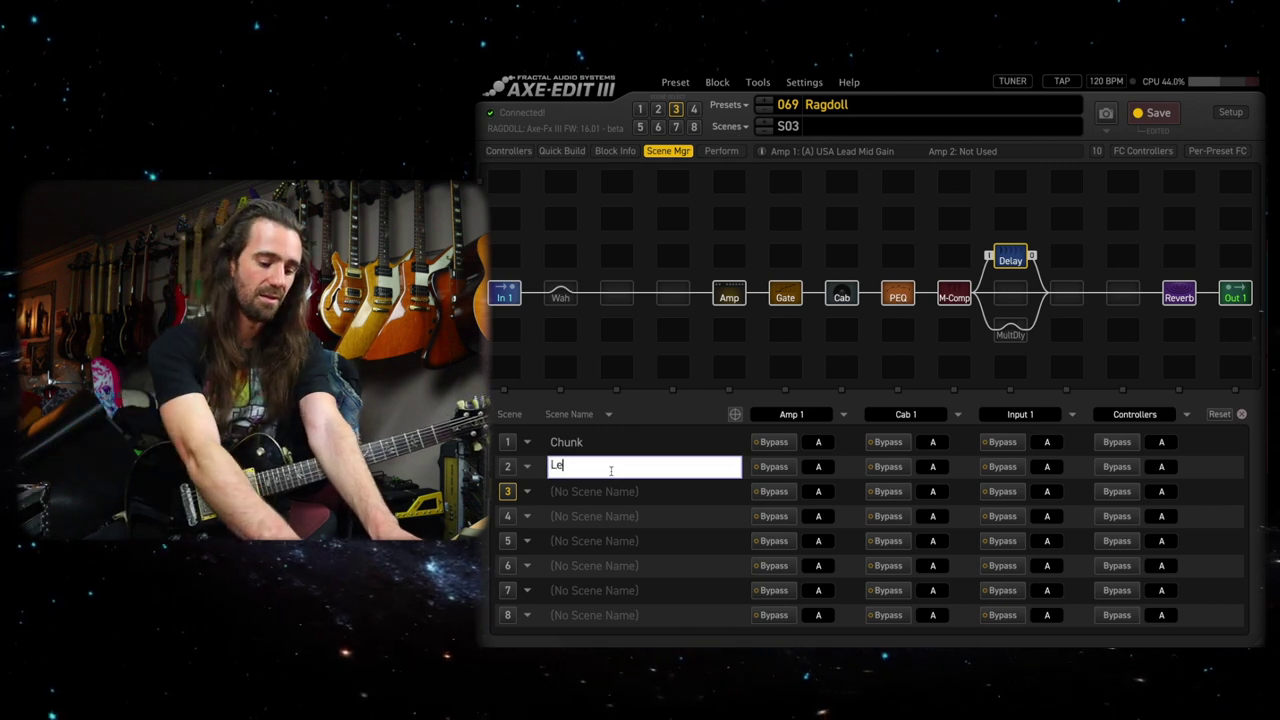
key(Escape)
text(Lead)
key(Return)
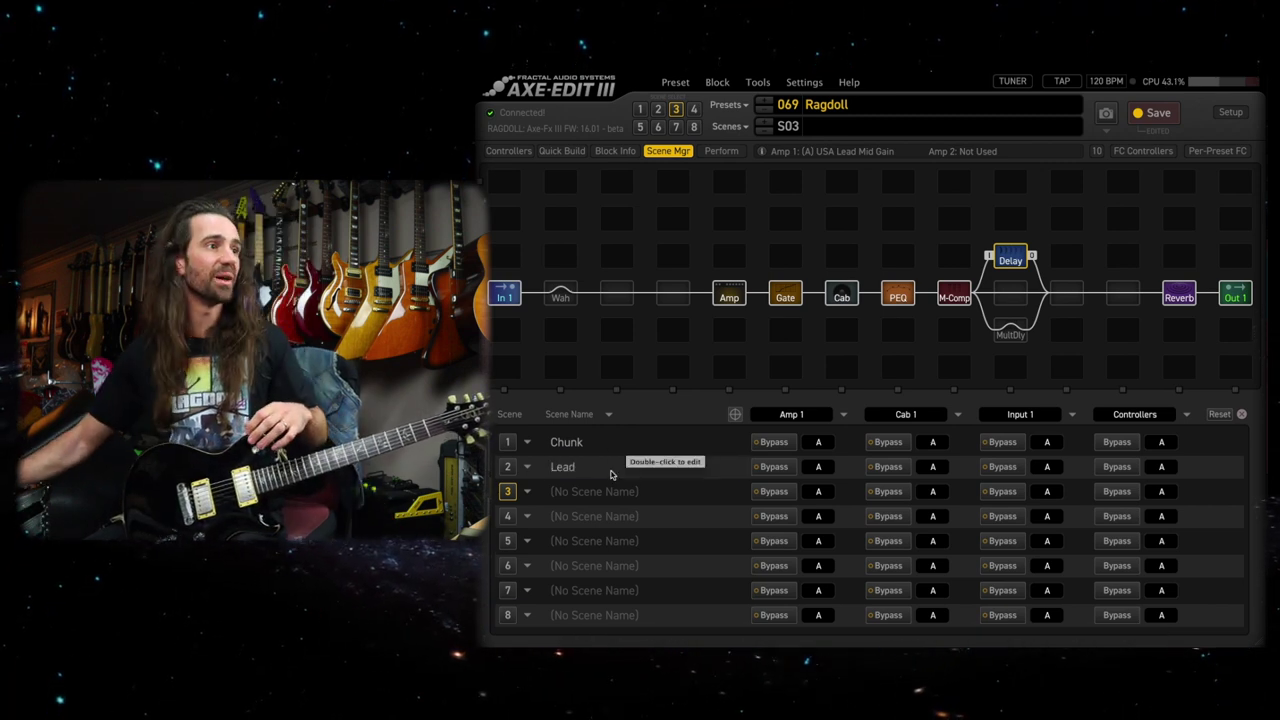
double_click(605, 487)
text(Delay)
key(Return)
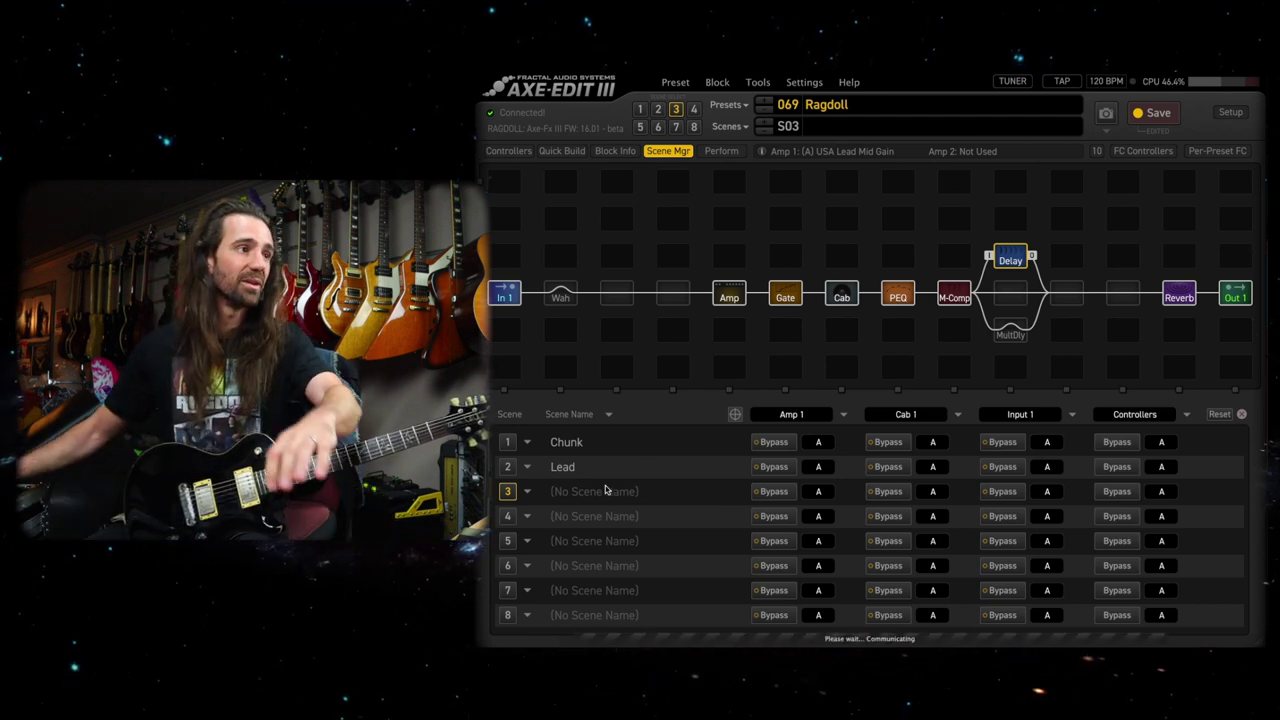
Save the preset, cycle through the three scenes, and return to Chunk in the block editor.
click(1162, 118)
click(641, 109)
click(658, 109)
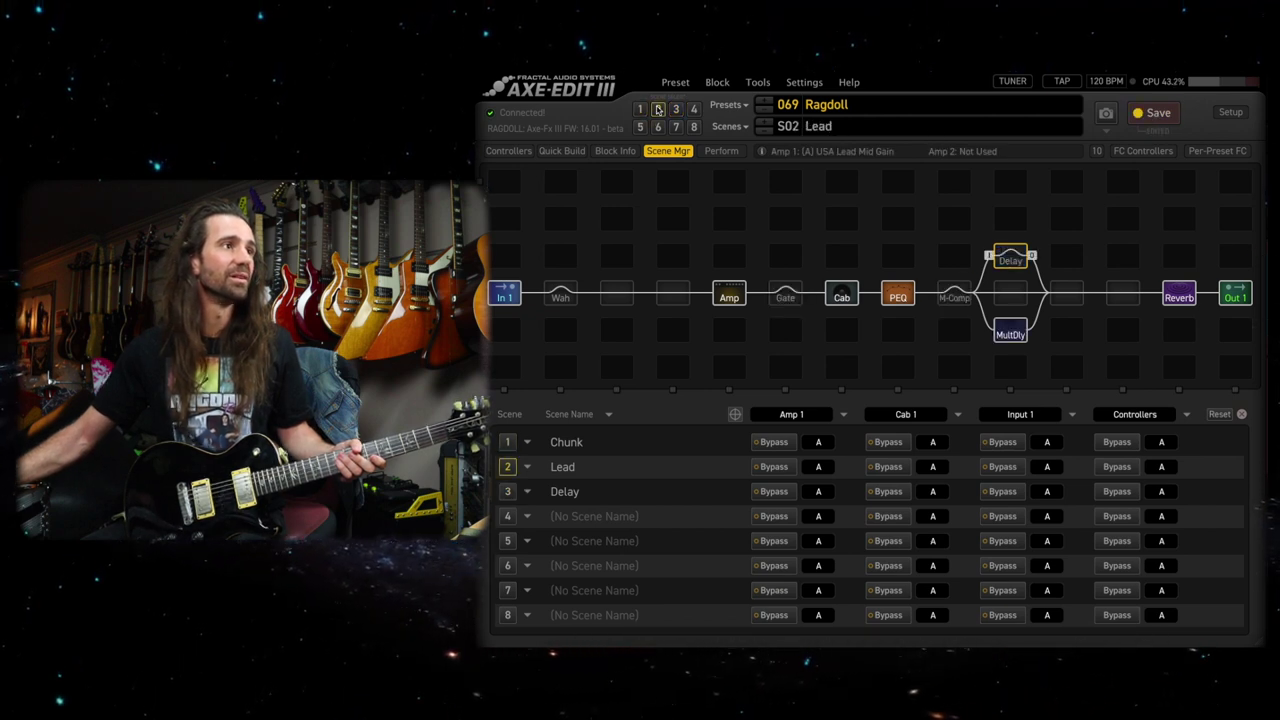
click(676, 110)
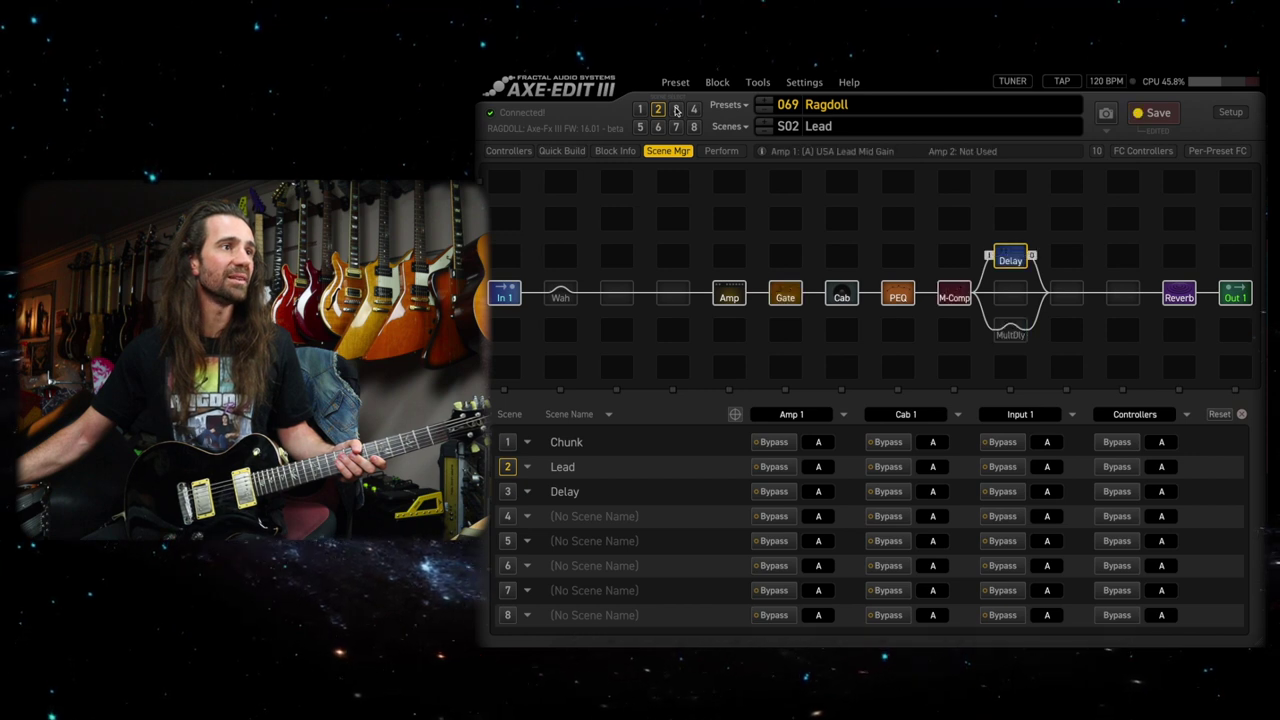
click(641, 109)
click(668, 151)
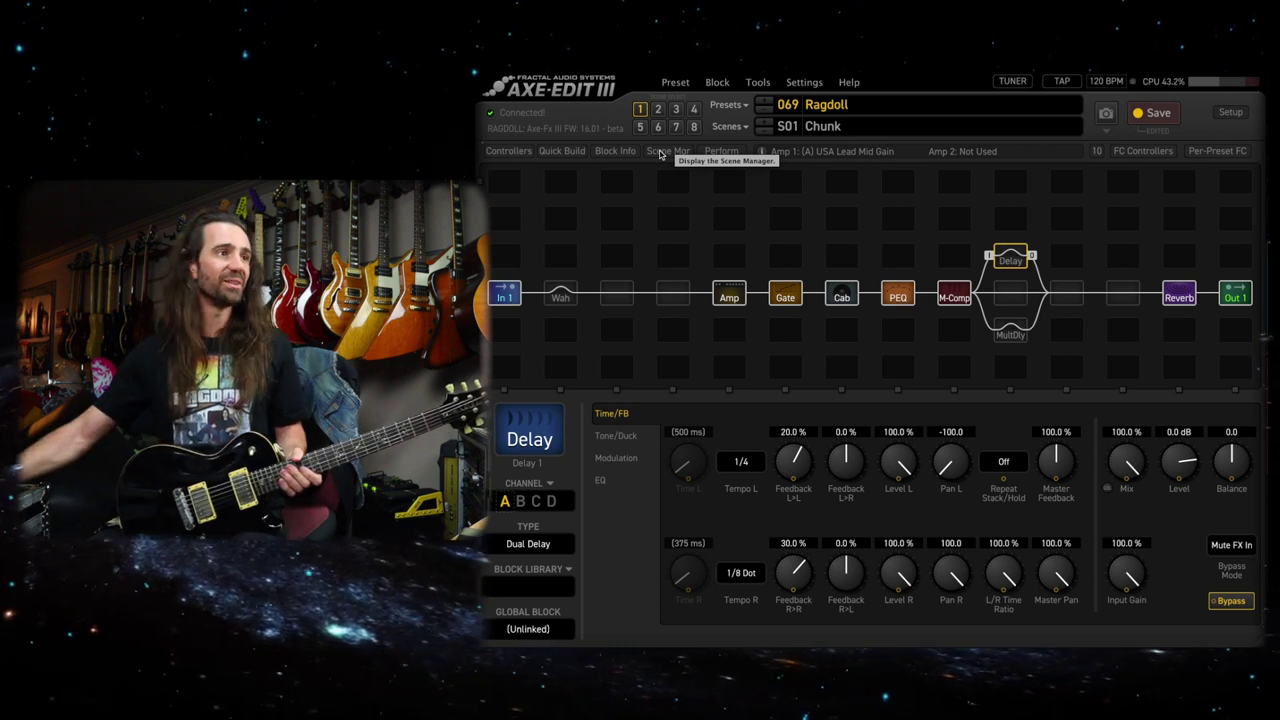
Show the Amp block's settings: USA Lead Mid Gain, Overdrive 10.00, Level -12.0 dB.
click(730, 296)
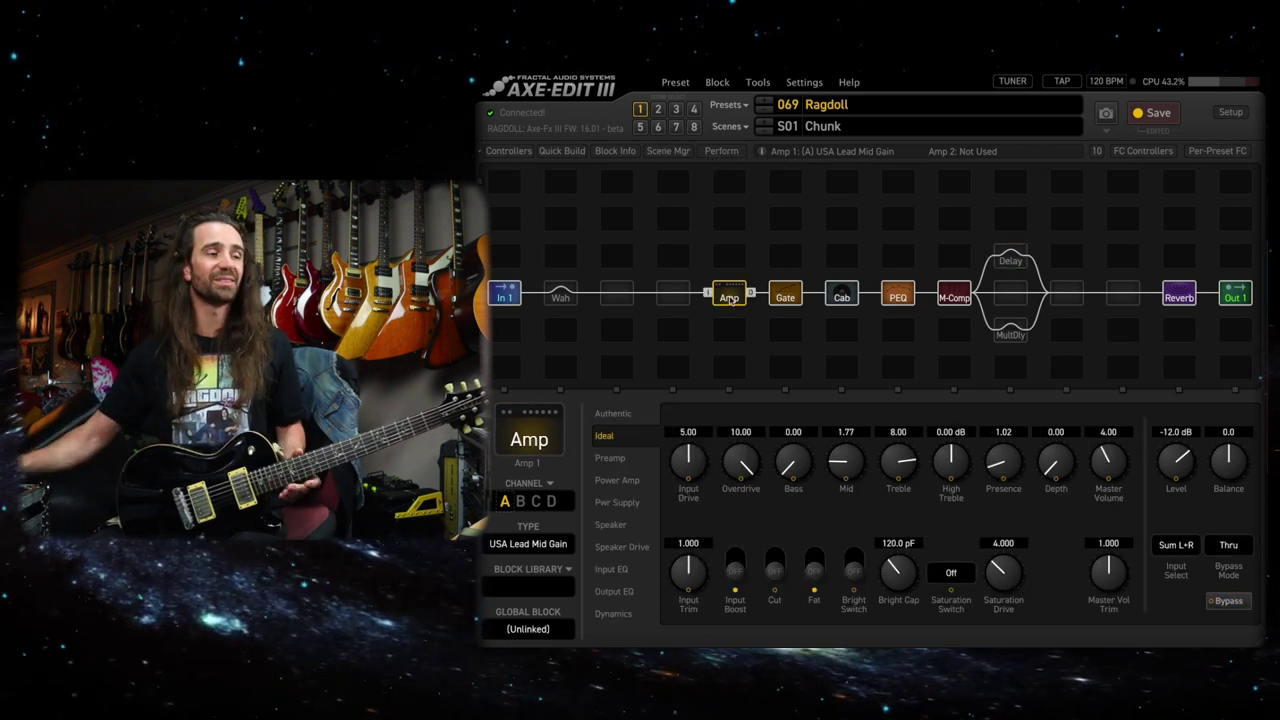